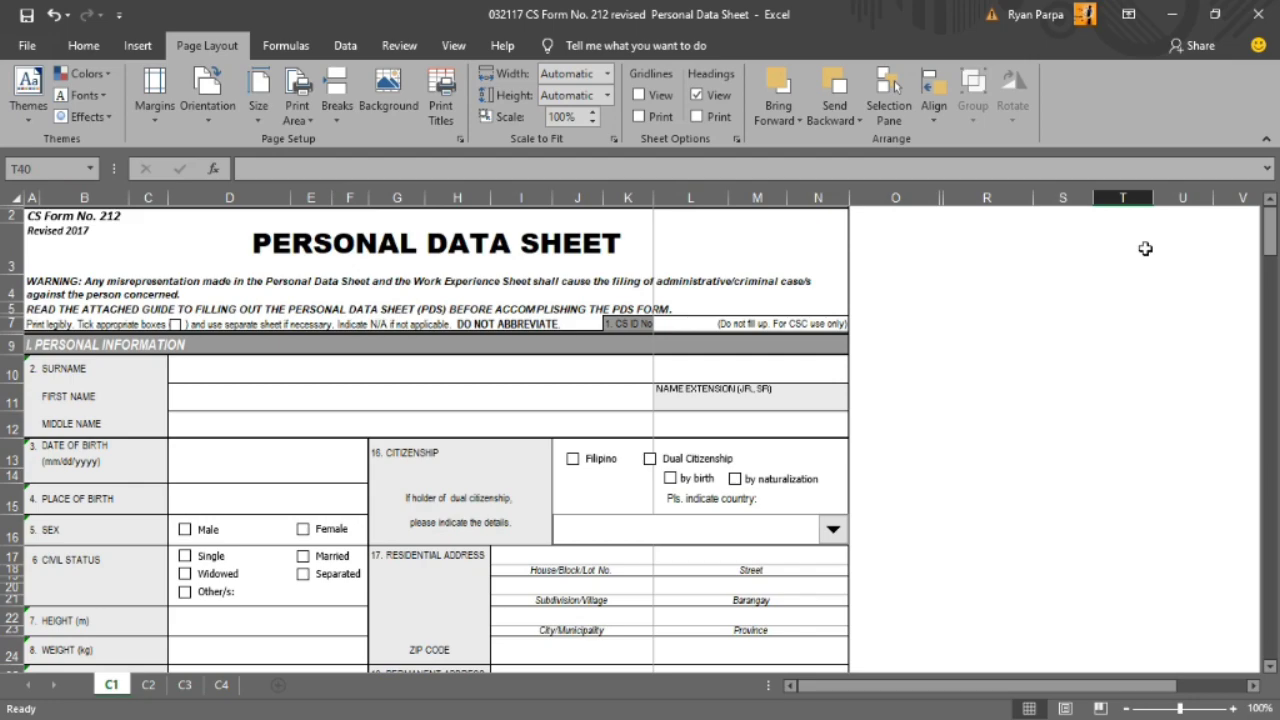
- Preview the Personal Data Sheet, then change its paper size to Legal 8.5"x14"
{"action": "key", "text": "ctrl+p"}
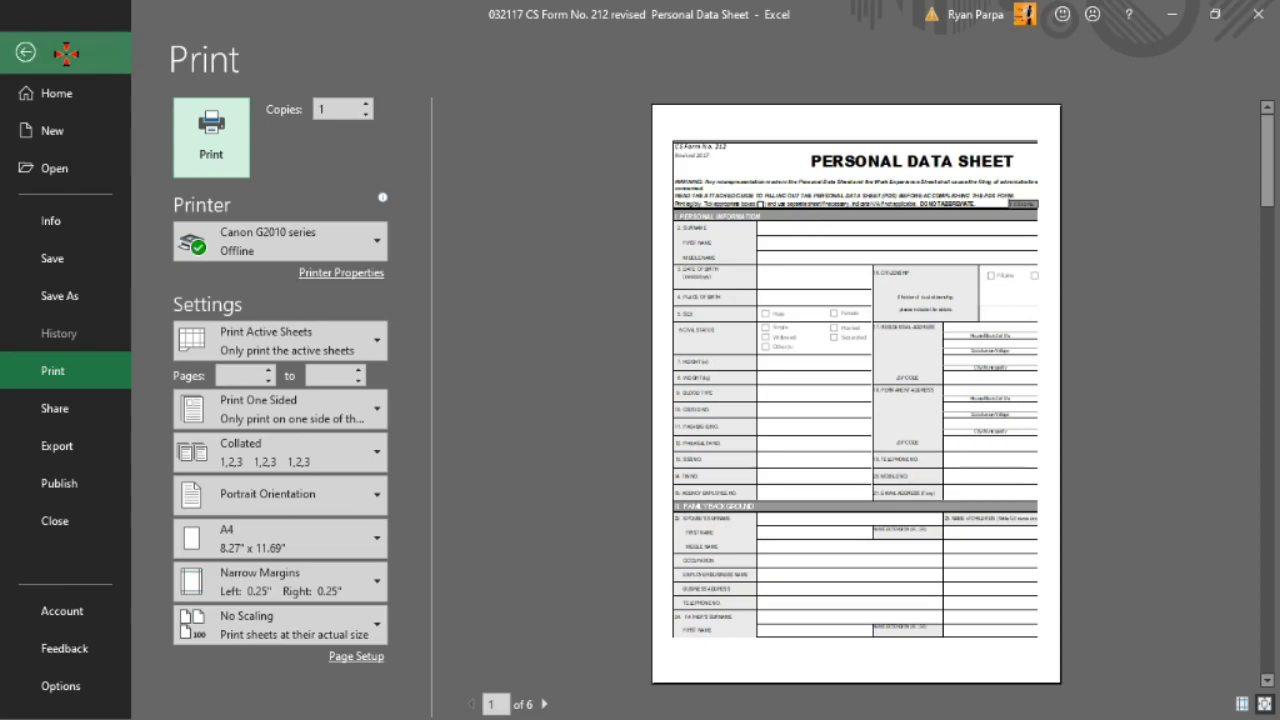
{"action": "left_click", "coordinate": [26, 52]}
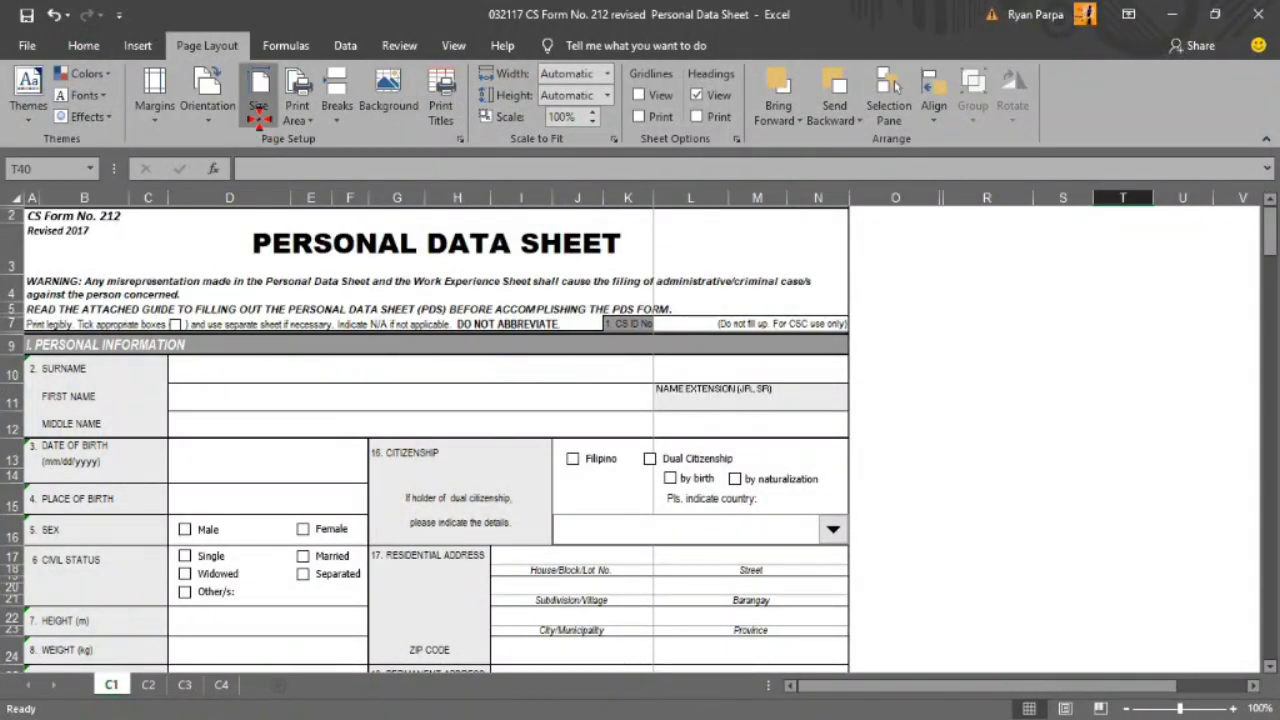
{"action": "left_click", "coordinate": [259, 112]}
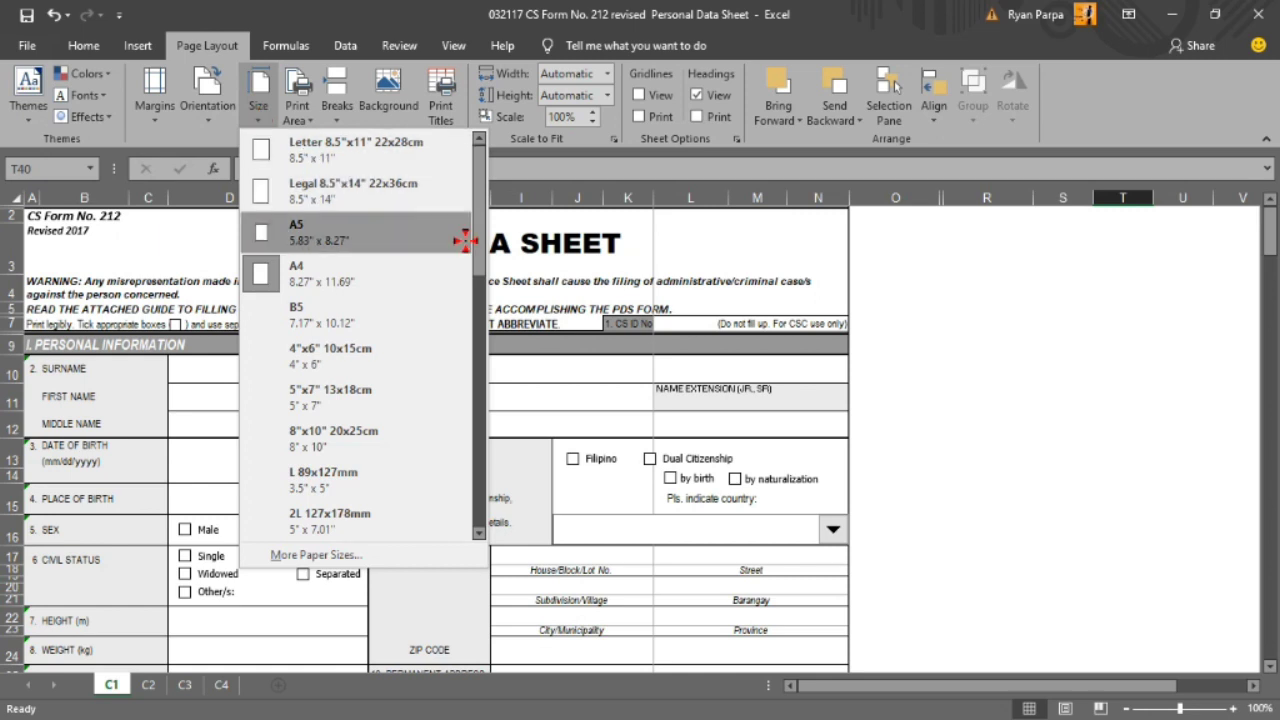
{"action": "mouse_move", "coordinate": [480, 240]}
{"action": "left_mouse_down"}
{"action": "mouse_move", "coordinate": [481, 460]}
{"action": "mouse_move", "coordinate": [468, 200]}
{"action": "left_mouse_up"}
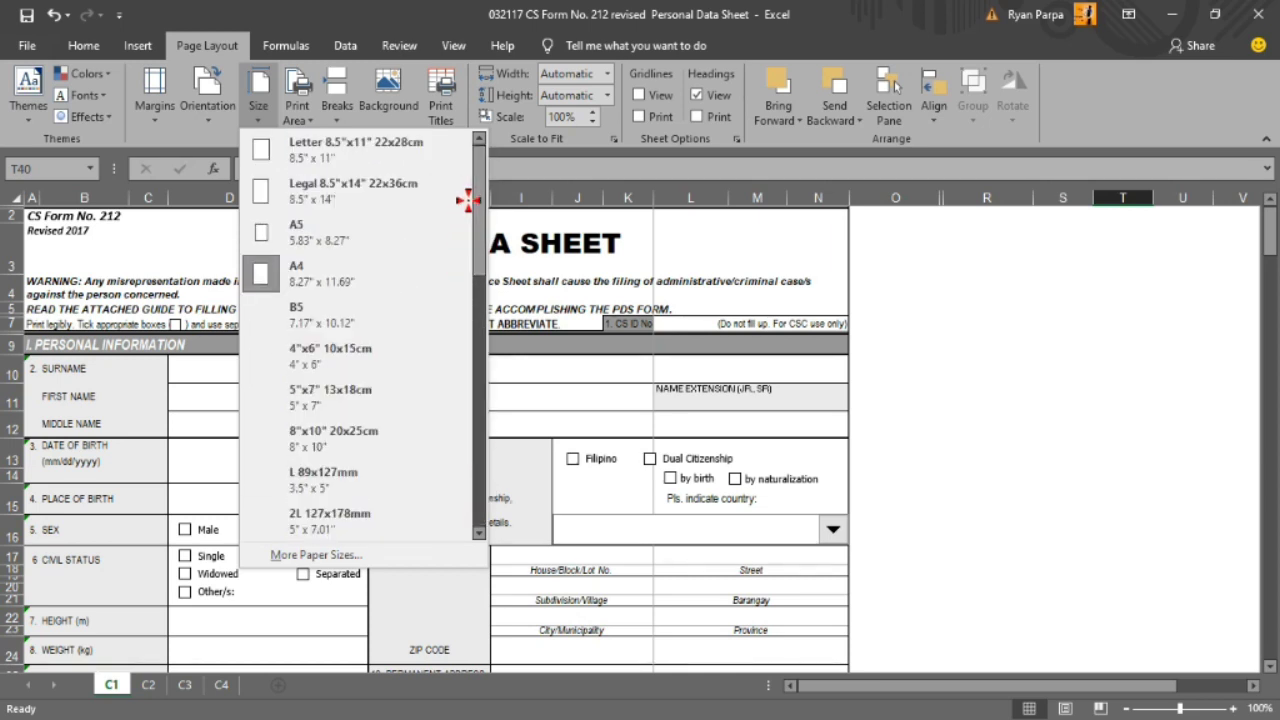
{"action": "left_click", "coordinate": [434, 194]}
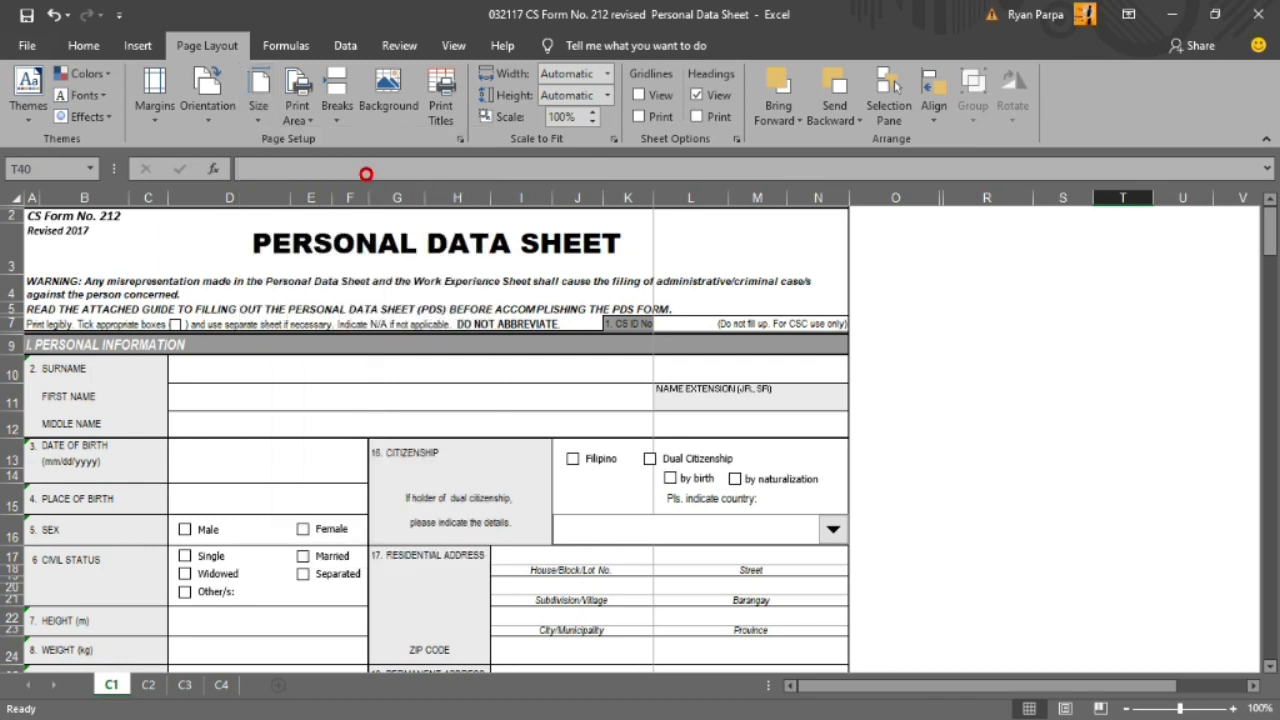
- Apply Narrow margins and check the preview, now 6 legal-size pages
{"action": "left_click", "coordinate": [155, 95]}
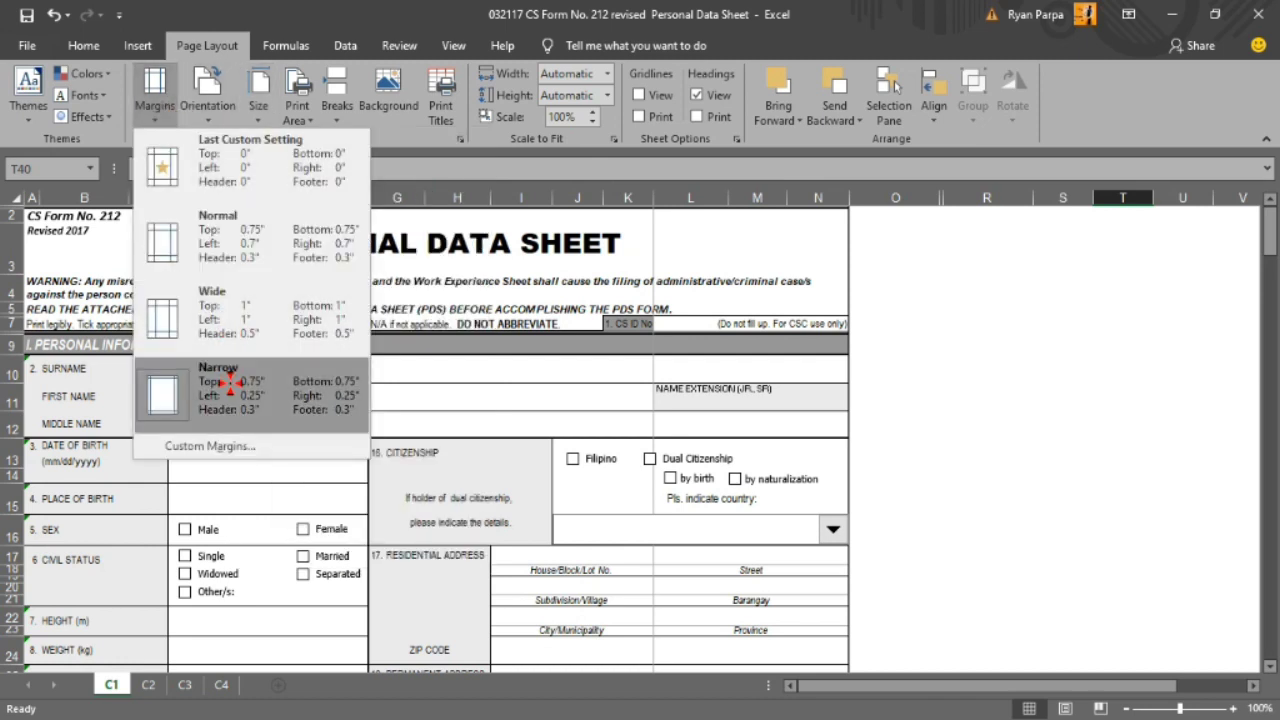
{"action": "left_click", "coordinate": [230, 382]}
{"action": "key", "text": "ctrl+p"}
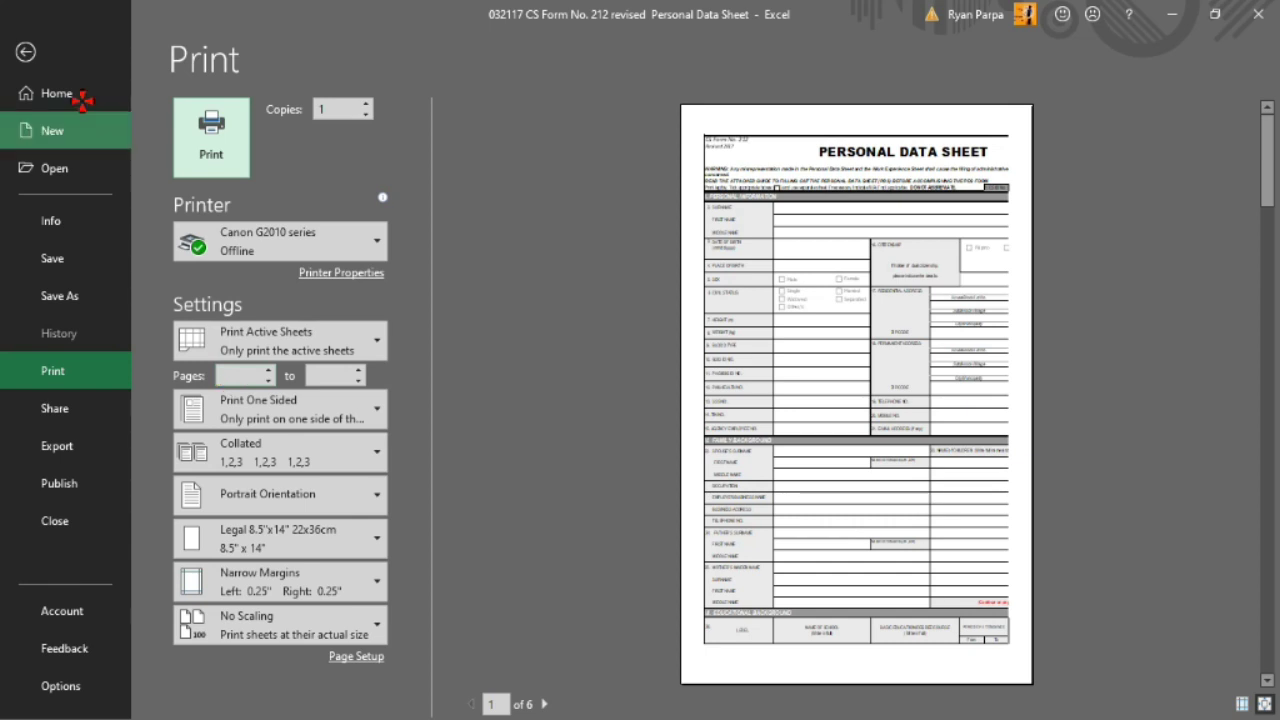
{"action": "left_click", "coordinate": [26, 53]}
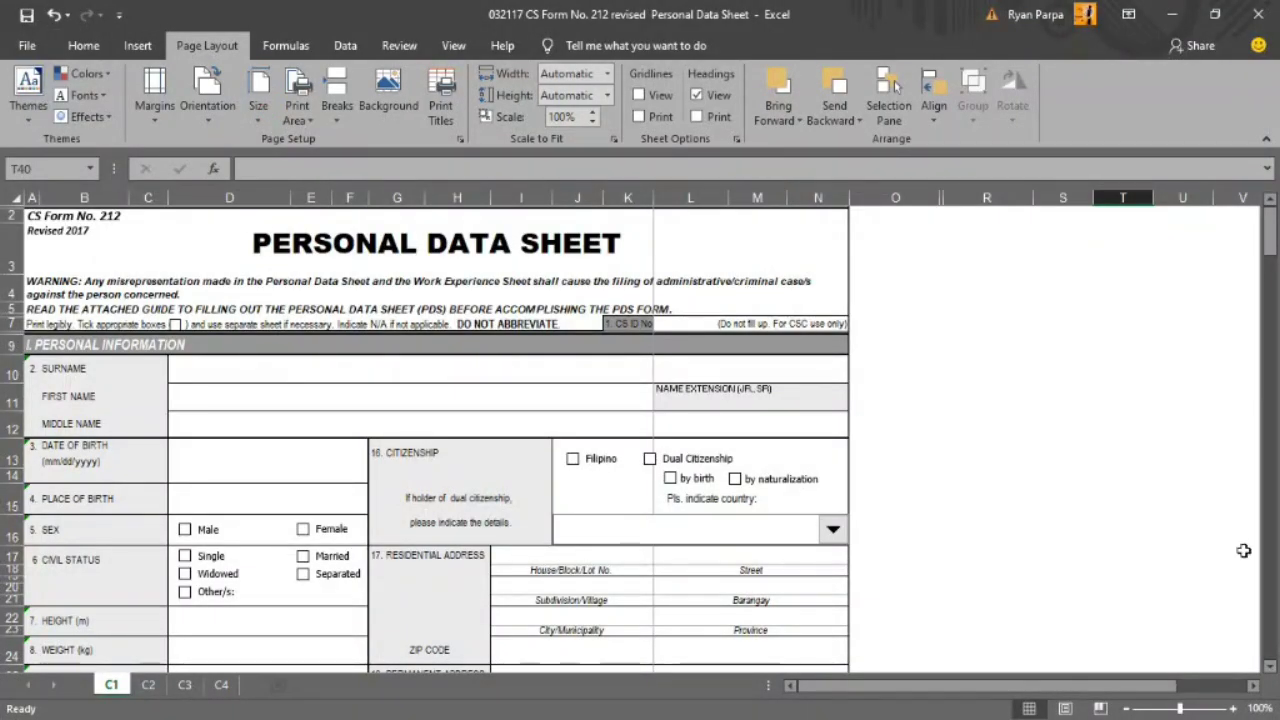
- Zoom out, copy the whole form from cell L60 up to A1, and switch to Word
{"action": "left_click_drag", "start_coordinate": [1165, 708], "coordinate": [1150, 708]}
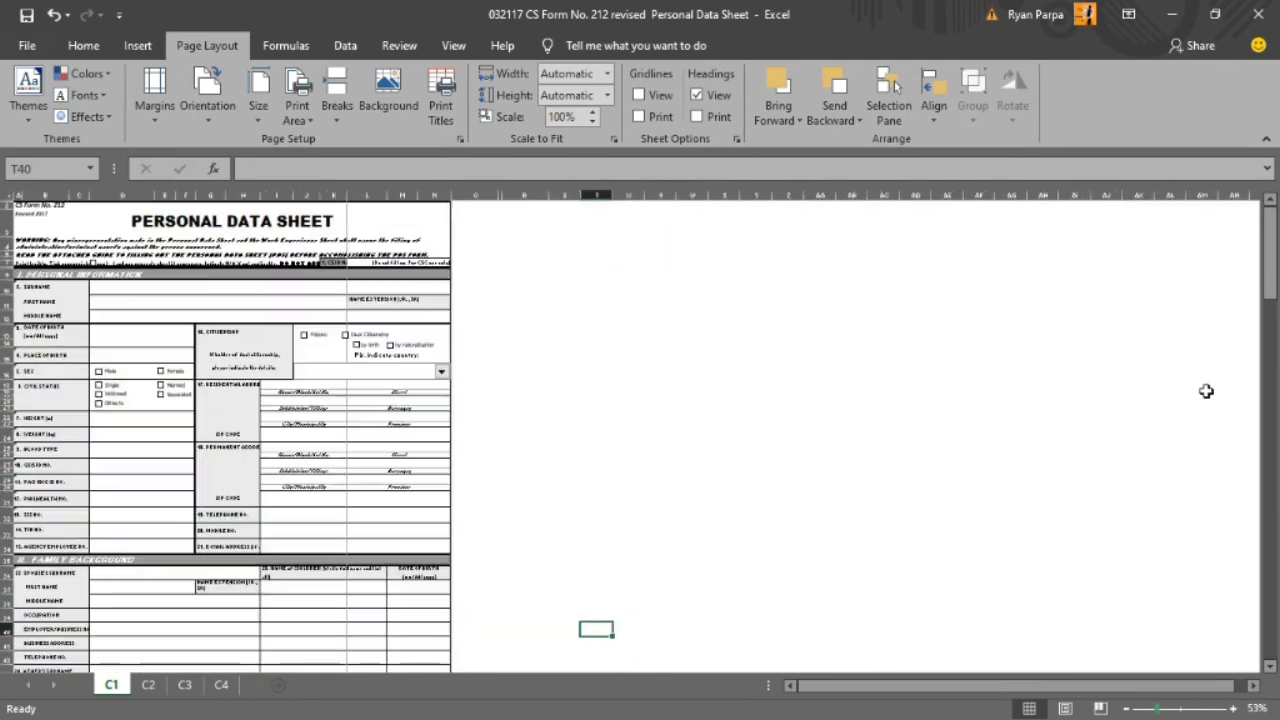
{"action": "left_click", "coordinate": [1270, 283]}
{"action": "mouse_move", "coordinate": [1270, 283]}
{"action": "left_mouse_down"}
{"action": "mouse_move", "coordinate": [1270, 340]}
{"action": "mouse_move", "coordinate": [1118, 385]}
{"action": "left_mouse_up"}
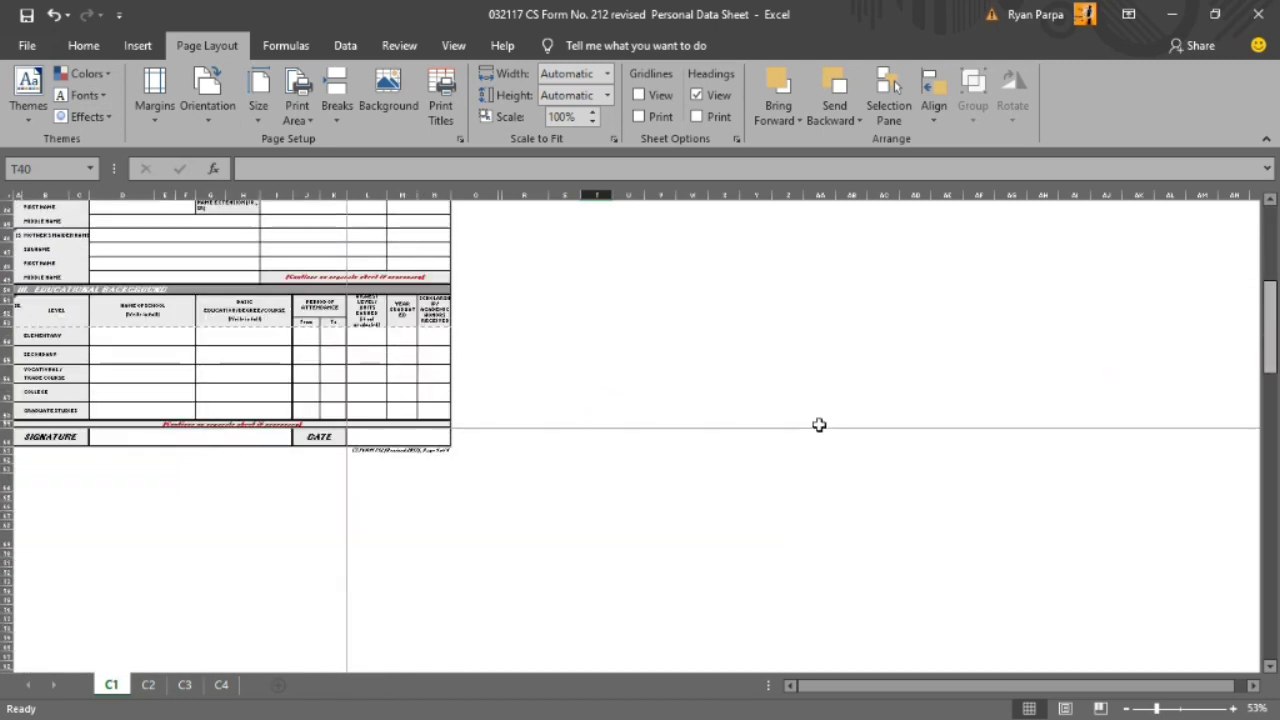
{"action": "left_click_drag", "start_coordinate": [1268, 338], "coordinate": [1266, 322]}
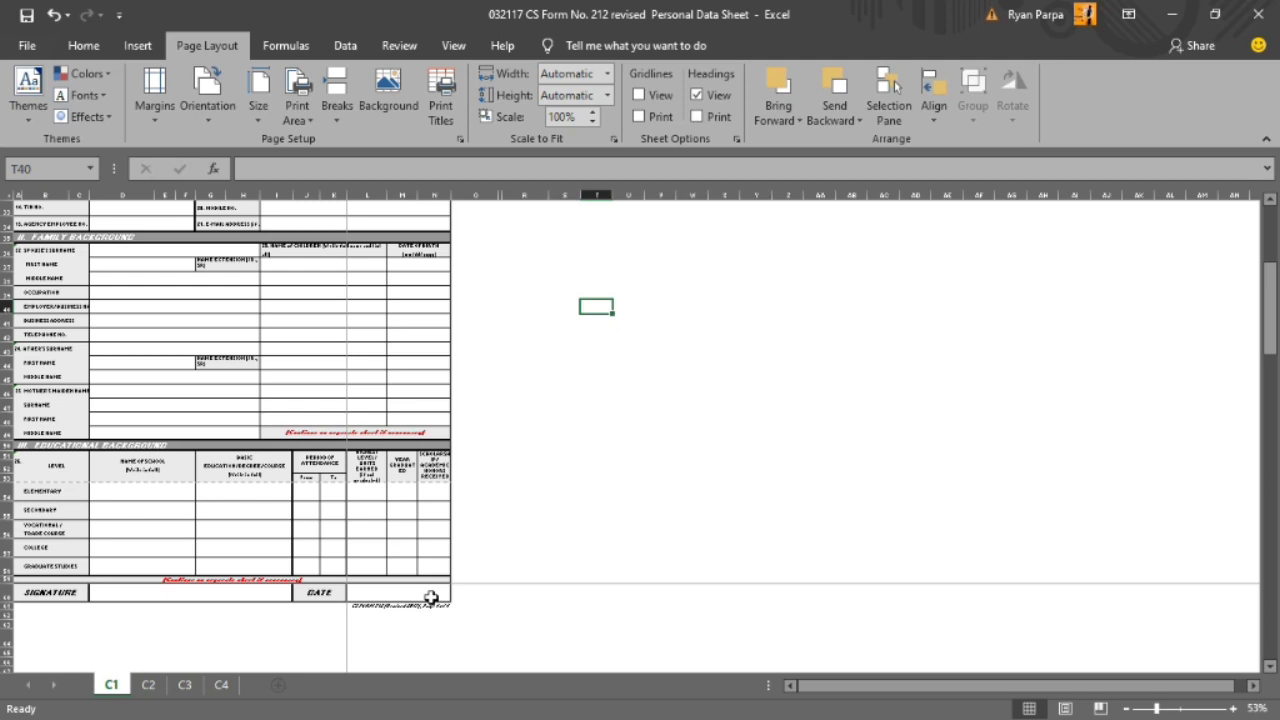
{"action": "left_click", "coordinate": [431, 597]}
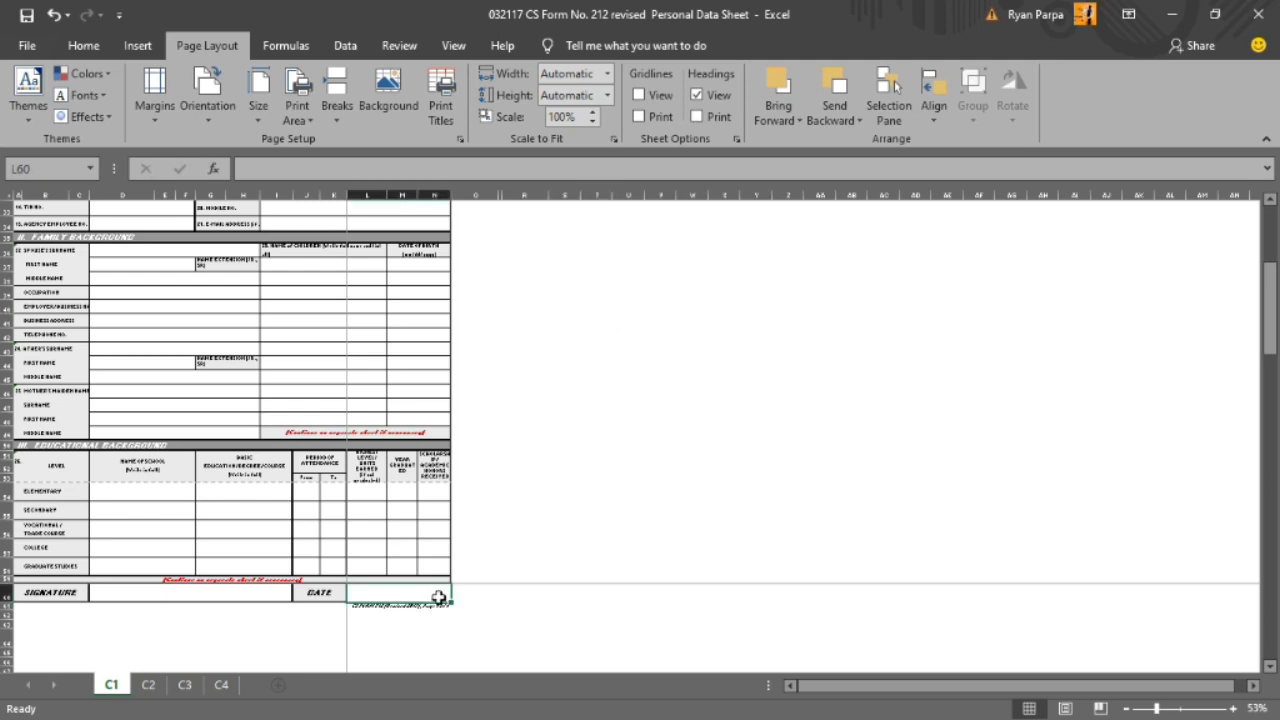
{"action": "mouse_move", "coordinate": [438, 597]}
{"action": "left_mouse_down"}
{"action": "mouse_move", "coordinate": [138, 238]}
{"action": "mouse_move", "coordinate": [20, 192]}
{"action": "left_mouse_up"}
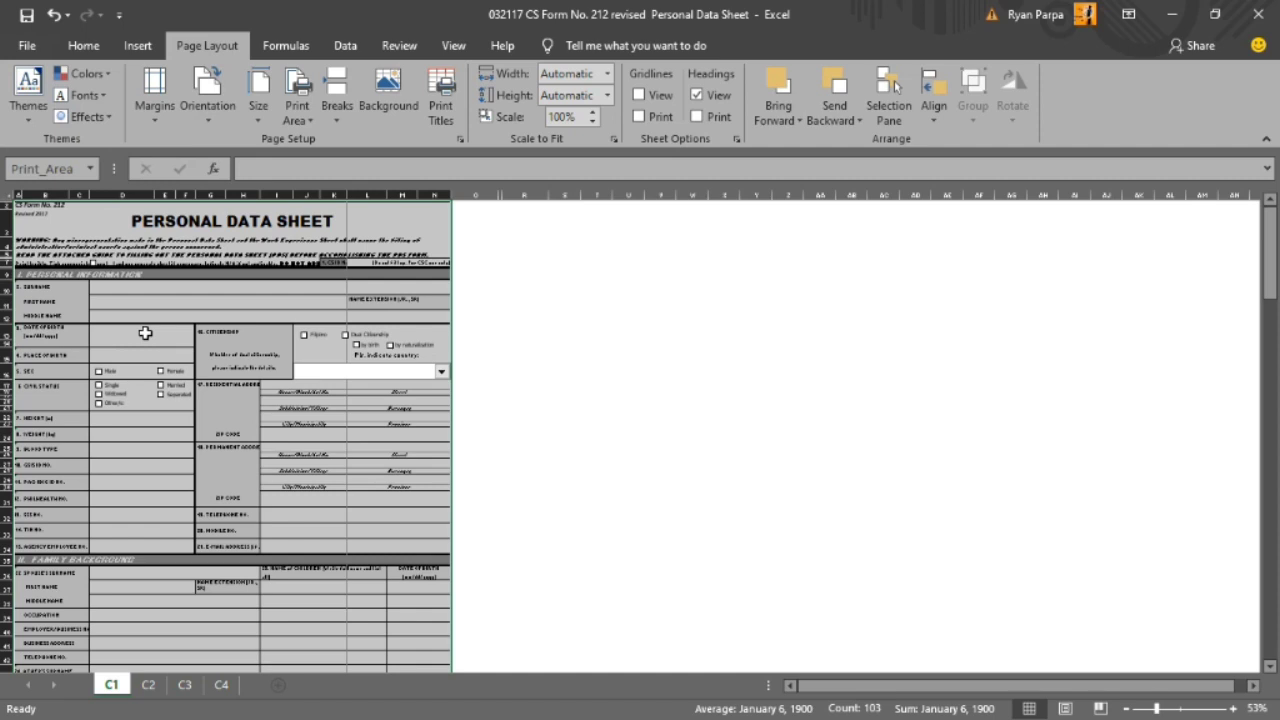
{"action": "key", "text": "ctrl+c"}
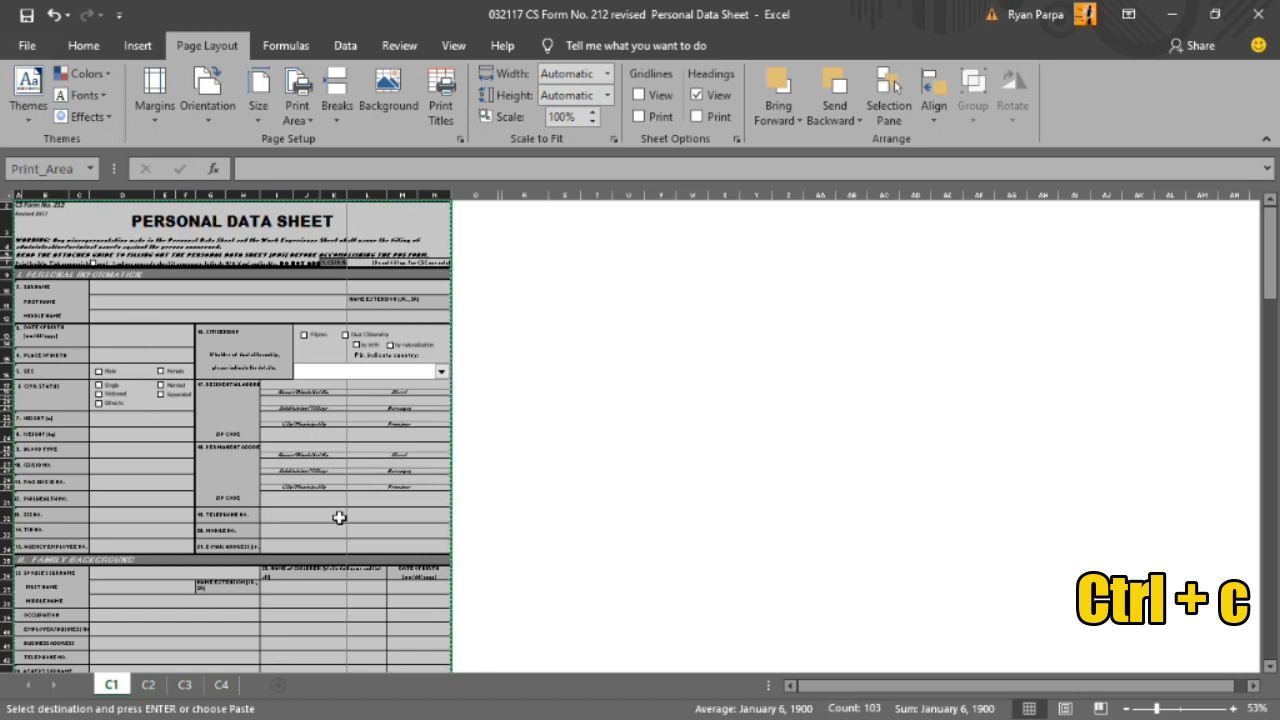
{"action": "key", "text": "alt+Tab"}
{"action": "key", "text": "alt+Tab"}
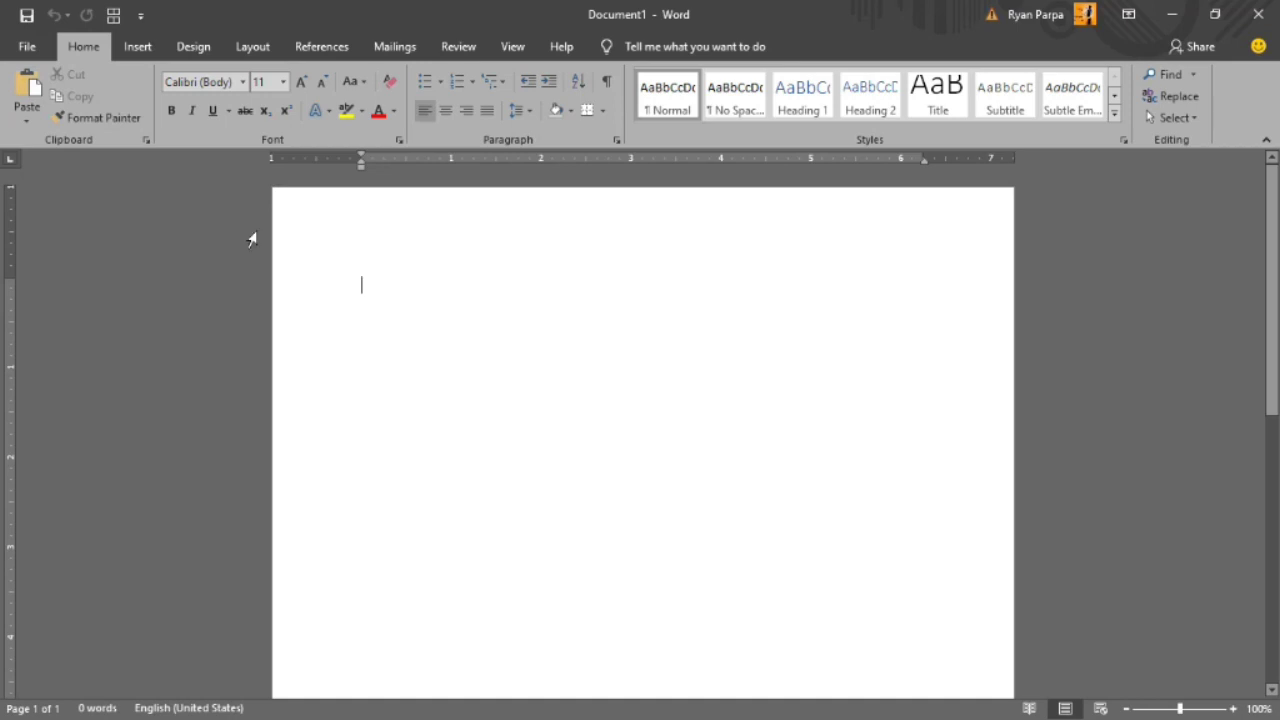
- Set the Word page to a custom 8.5 x 13 inch paper size
{"action": "left_click", "coordinate": [250, 50]}
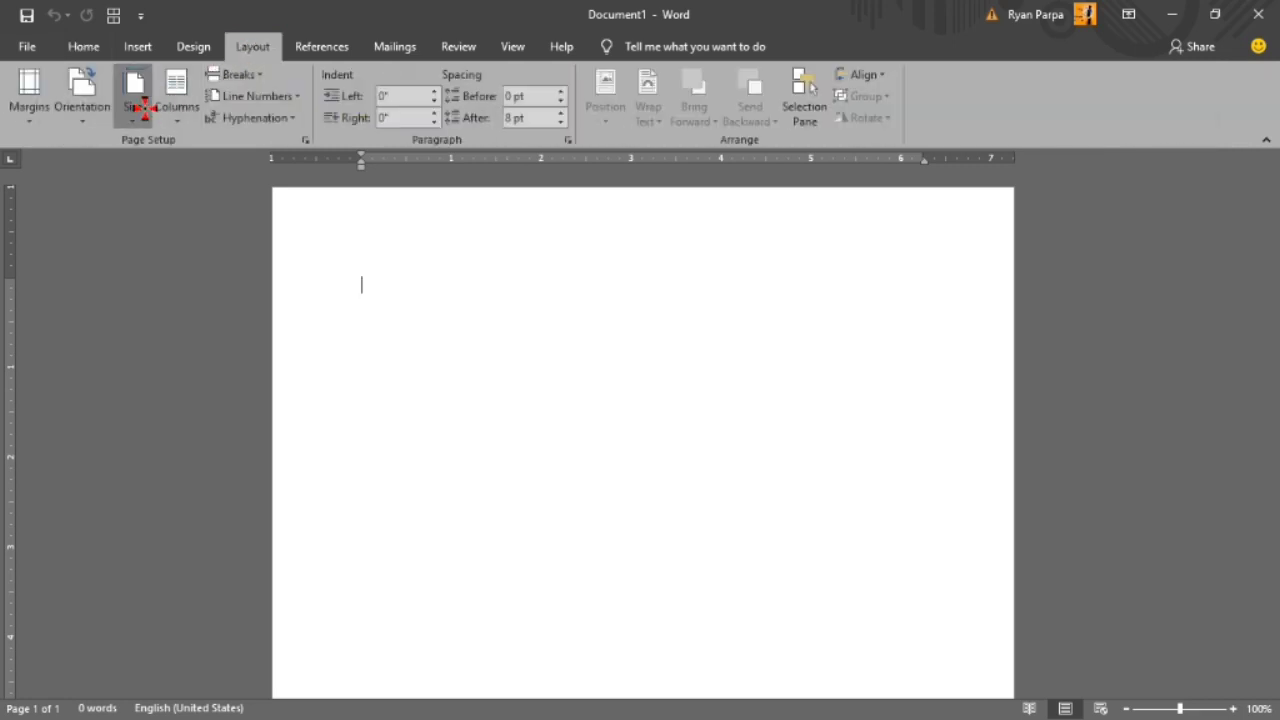
{"action": "left_click", "coordinate": [143, 107]}
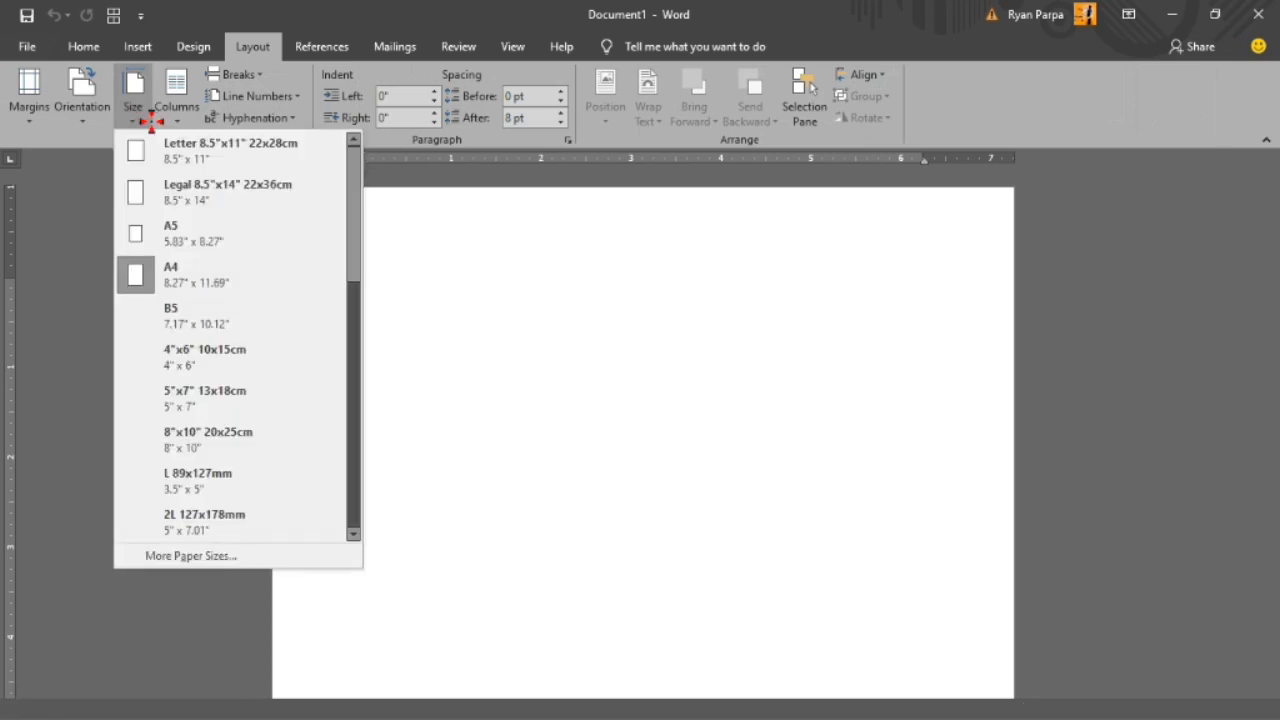
{"action": "left_click", "coordinate": [420, 480]}
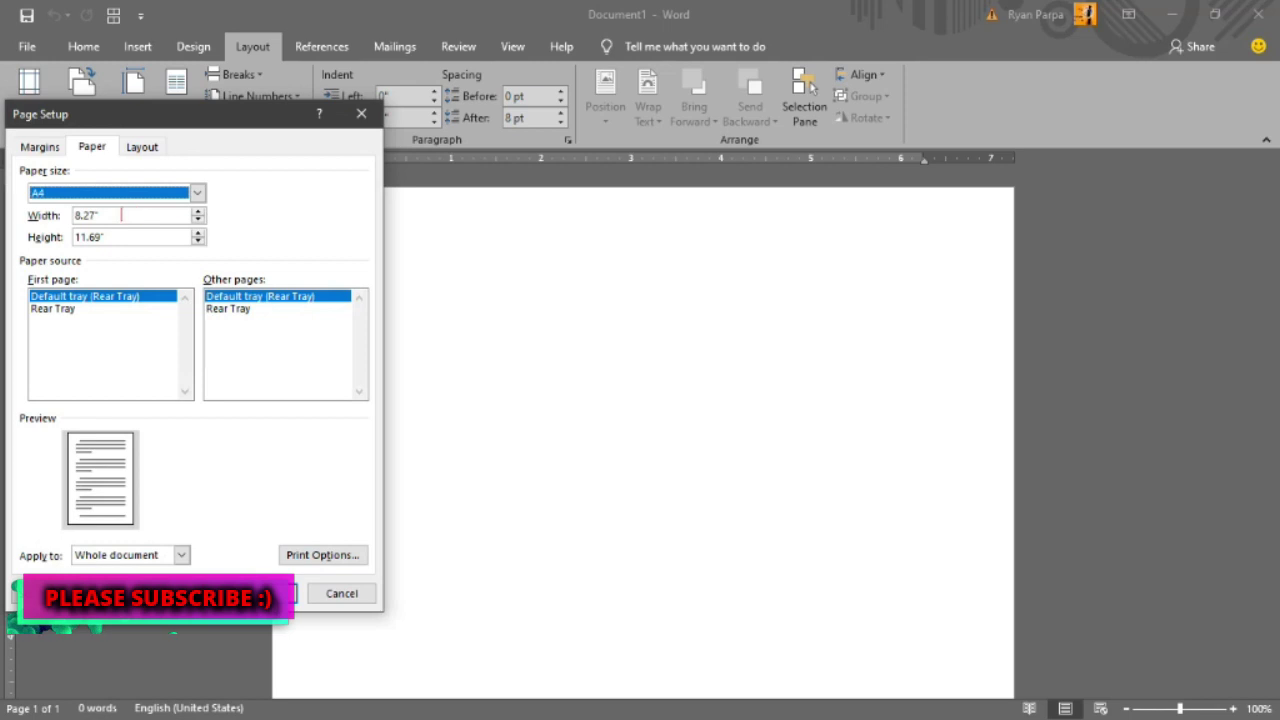
{"action": "left_click", "coordinate": [121, 215]}
{"action": "key", "text": "BackSpace"}
{"action": "key", "text": "BackSpace"}
{"action": "key", "text": "BackSpace"}
{"action": "type", "text": "8.5"}
{"action": "key", "text": "Tab"}
{"action": "type", "text": "13"}
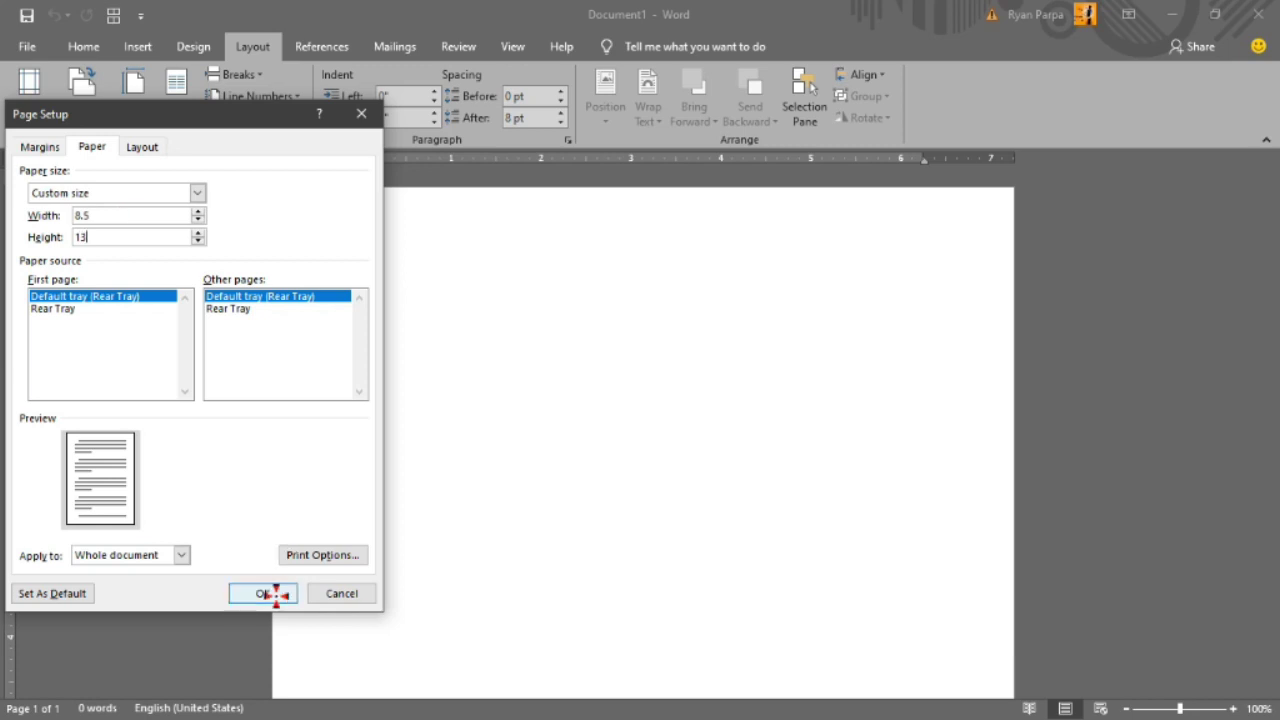
{"action": "left_click", "coordinate": [273, 594]}
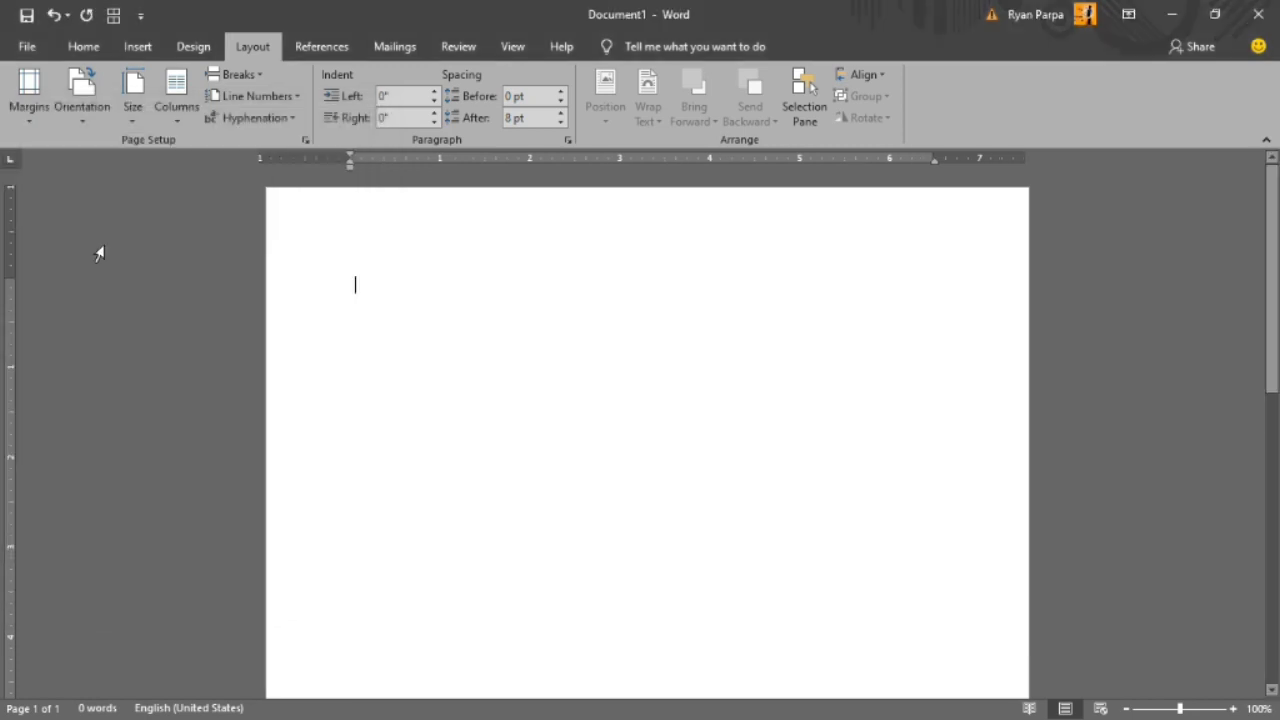
- Apply Narrow margins and paste the copied Personal Data Sheet form
{"action": "left_click", "coordinate": [25, 97]}
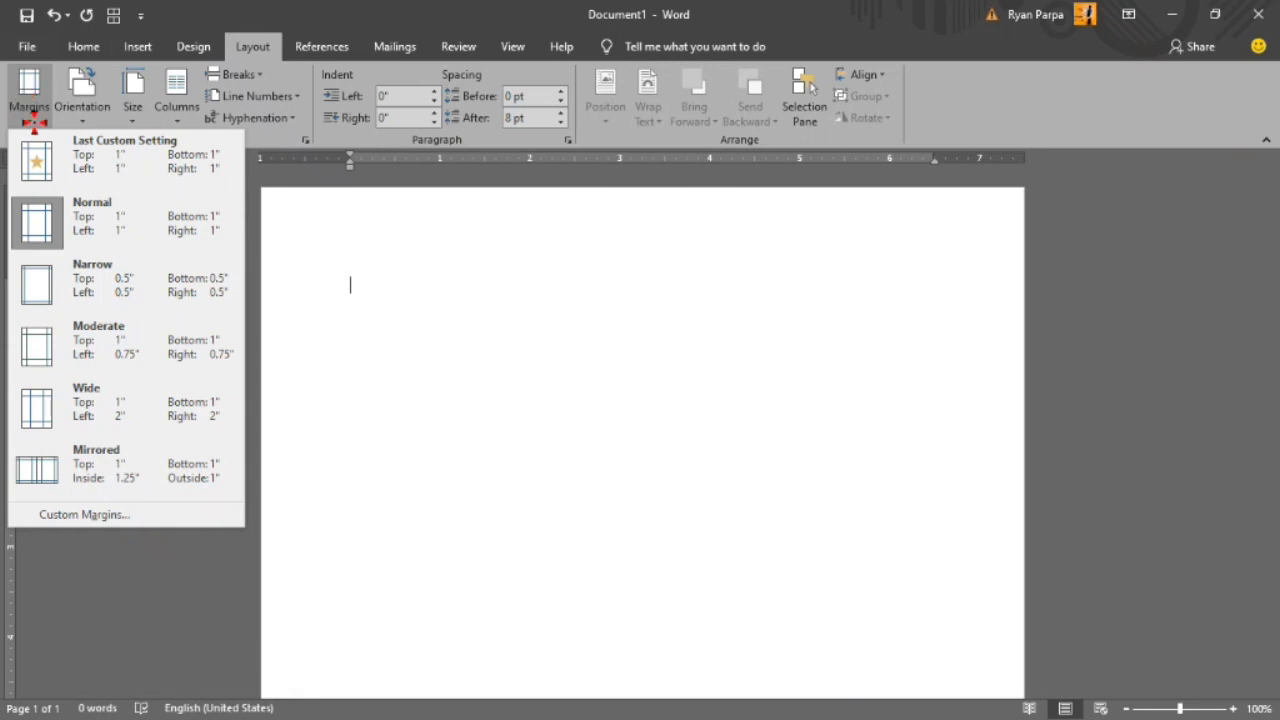
{"action": "left_click", "coordinate": [103, 273]}
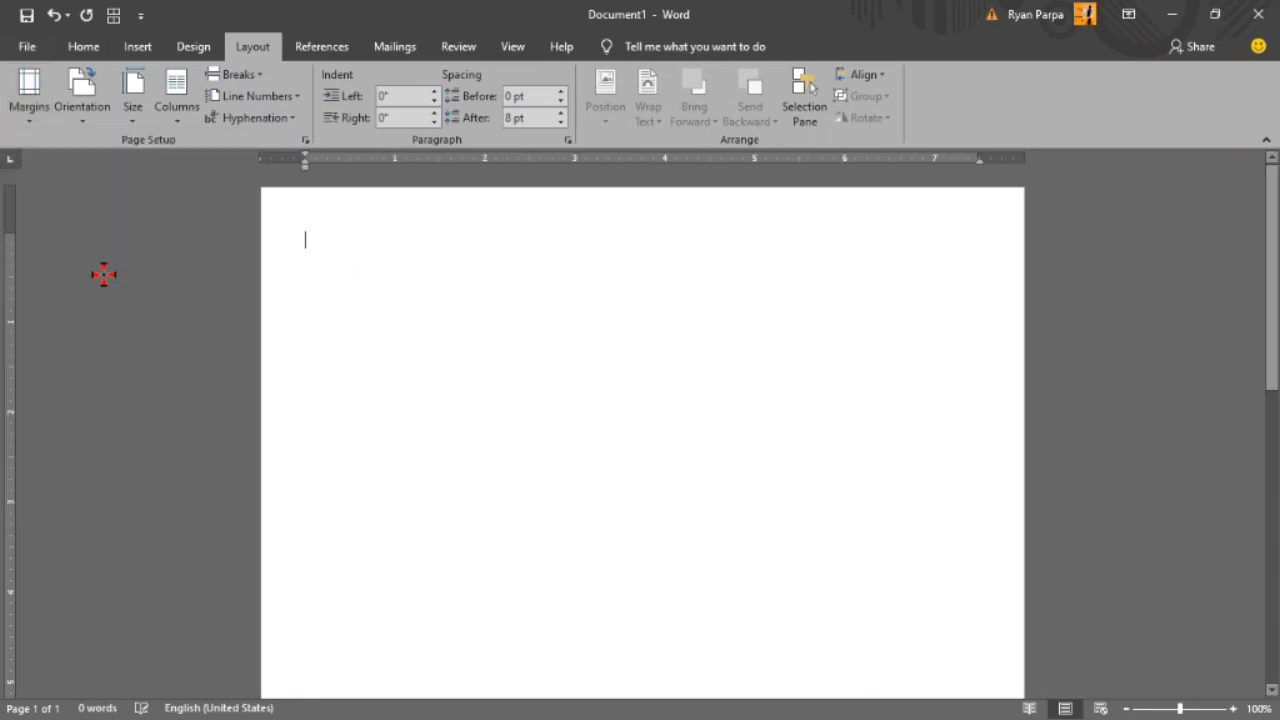
{"action": "scroll", "coordinate": [873, 386], "scroll_direction": "down", "scroll_amount": 1}
{"action": "scroll", "coordinate": [873, 386], "scroll_direction": "down", "scroll_amount": 2}
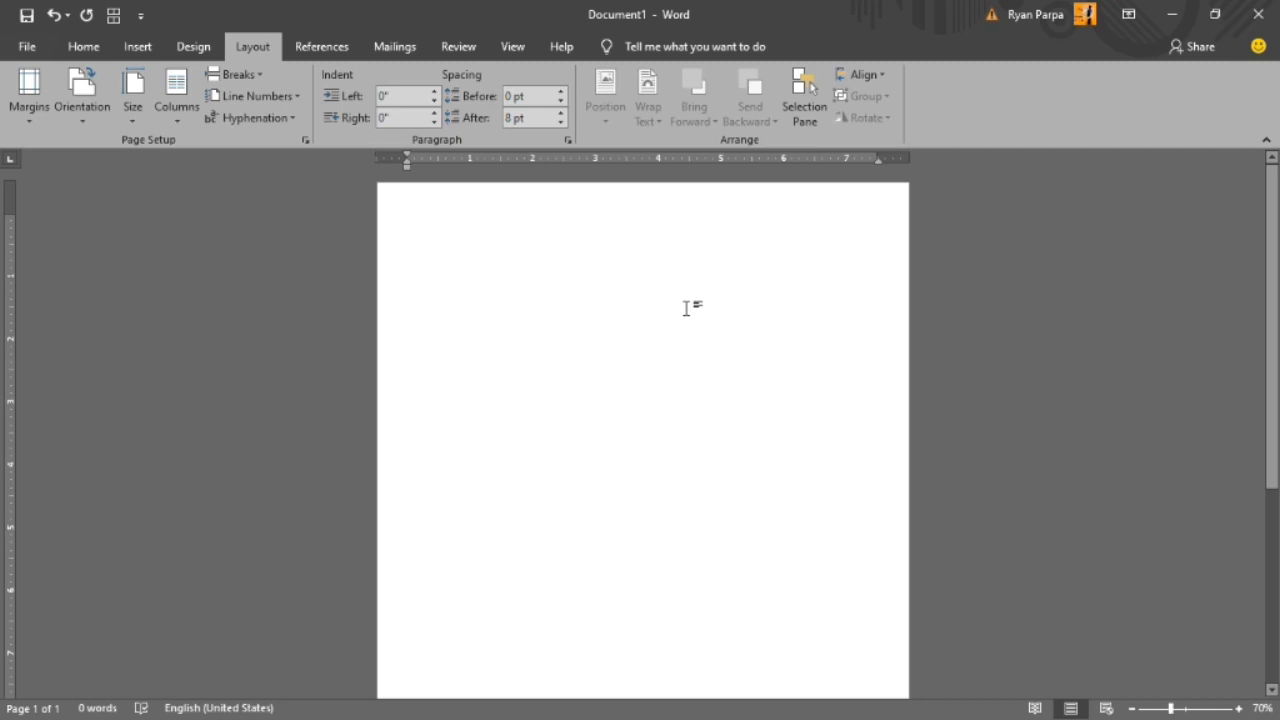
{"action": "key", "text": "ctrl+v"}
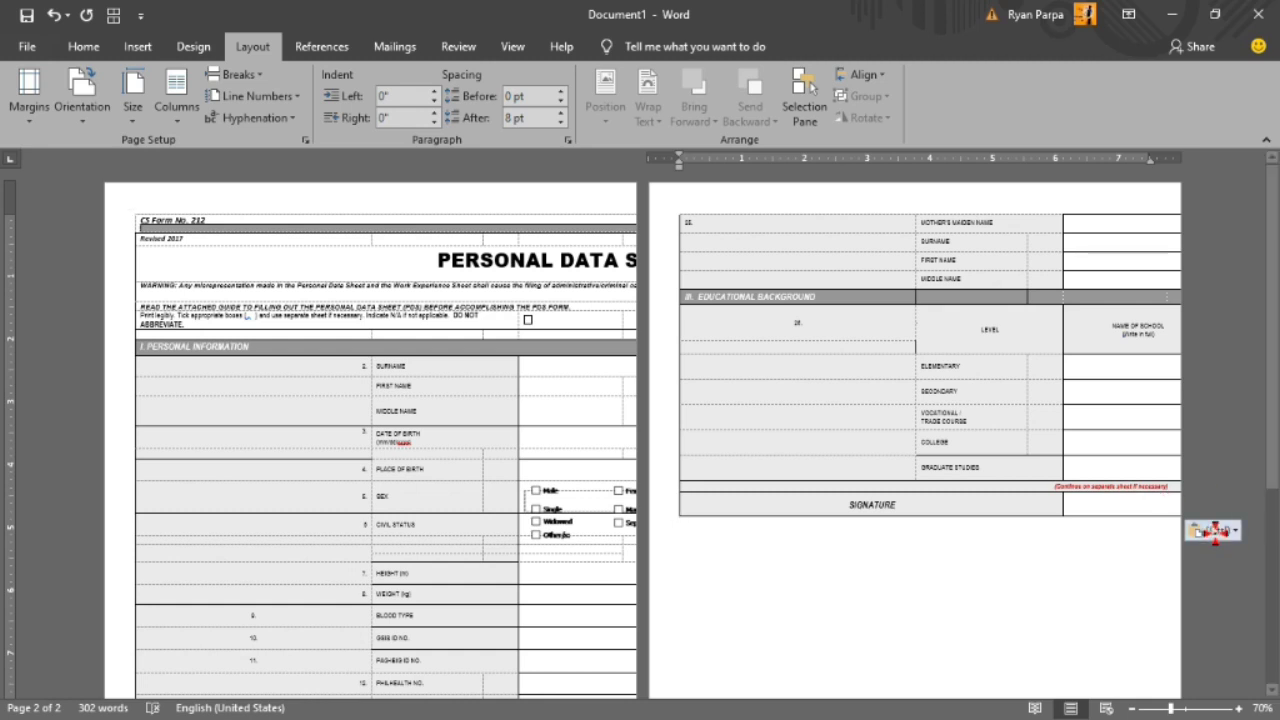
- Re-paste the form as a picture so it fits on one page
{"action": "left_click", "coordinate": [1214, 530]}
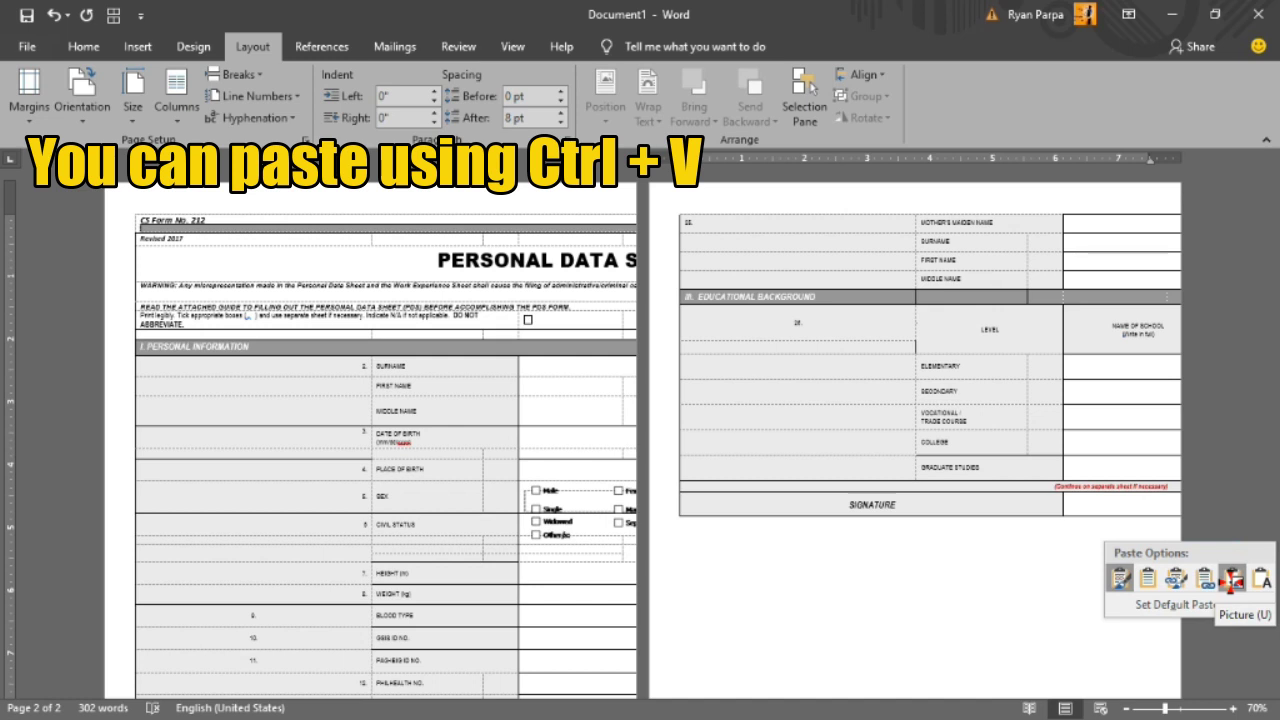
{"action": "left_click", "coordinate": [1232, 578]}
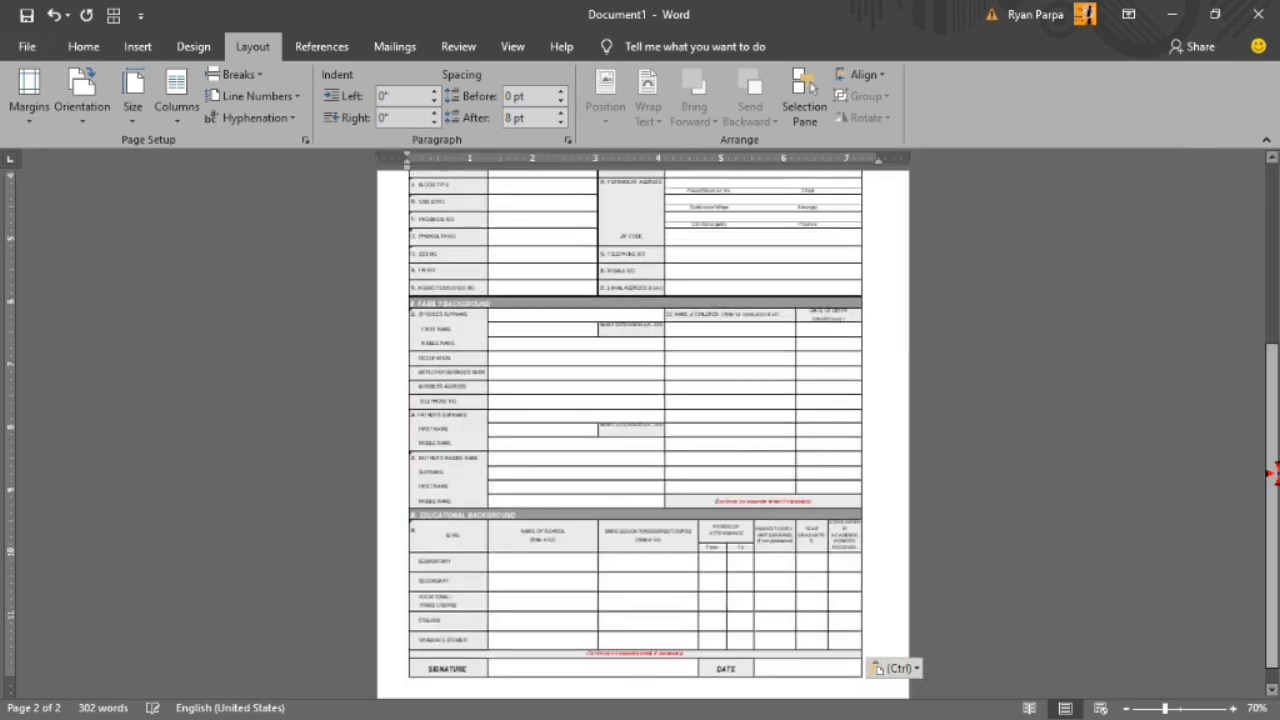
{"action": "scroll", "coordinate": [640, 430], "scroll_direction": "up", "scroll_amount": 2}
{"action": "scroll", "coordinate": [640, 430], "scroll_direction": "up", "scroll_amount": 1}
{"action": "scroll", "coordinate": [640, 430], "scroll_direction": "up", "scroll_amount": 1}
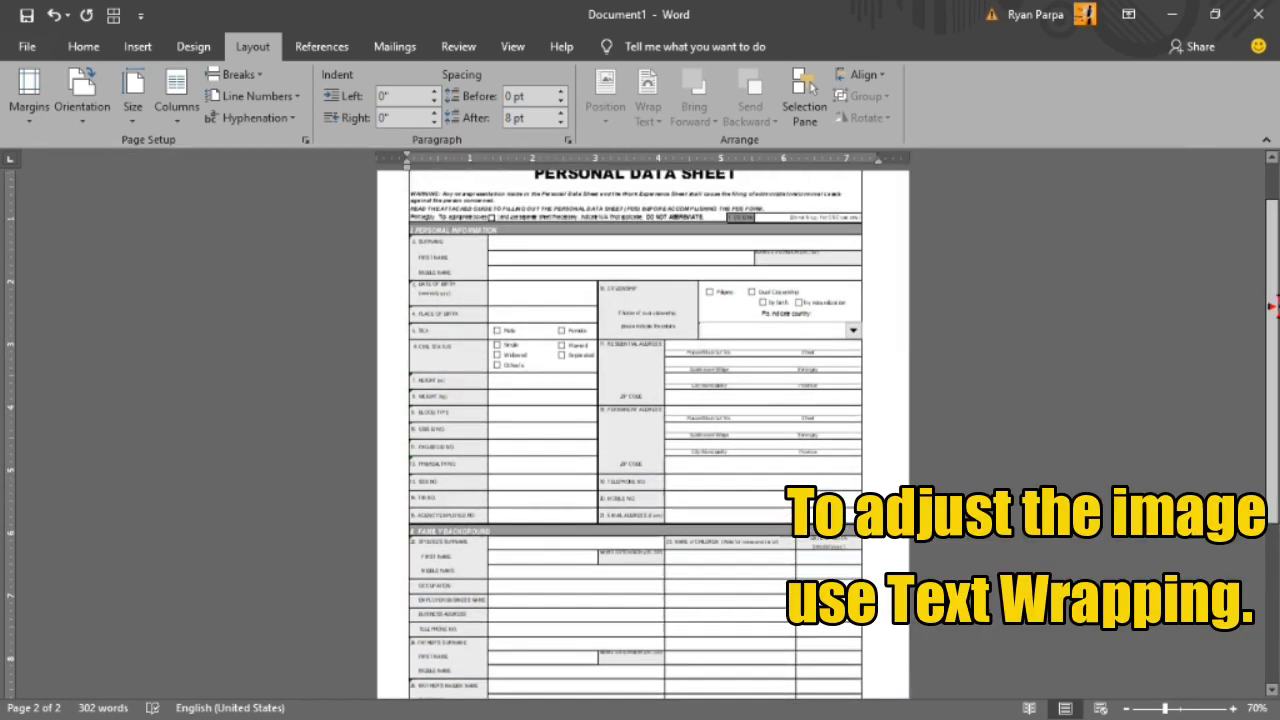
{"action": "scroll", "coordinate": [640, 430], "scroll_direction": "up", "scroll_amount": 1}
{"action": "scroll", "coordinate": [640, 430], "scroll_direction": "down", "scroll_amount": 2}
{"action": "scroll", "coordinate": [640, 430], "scroll_direction": "down", "scroll_amount": 3}
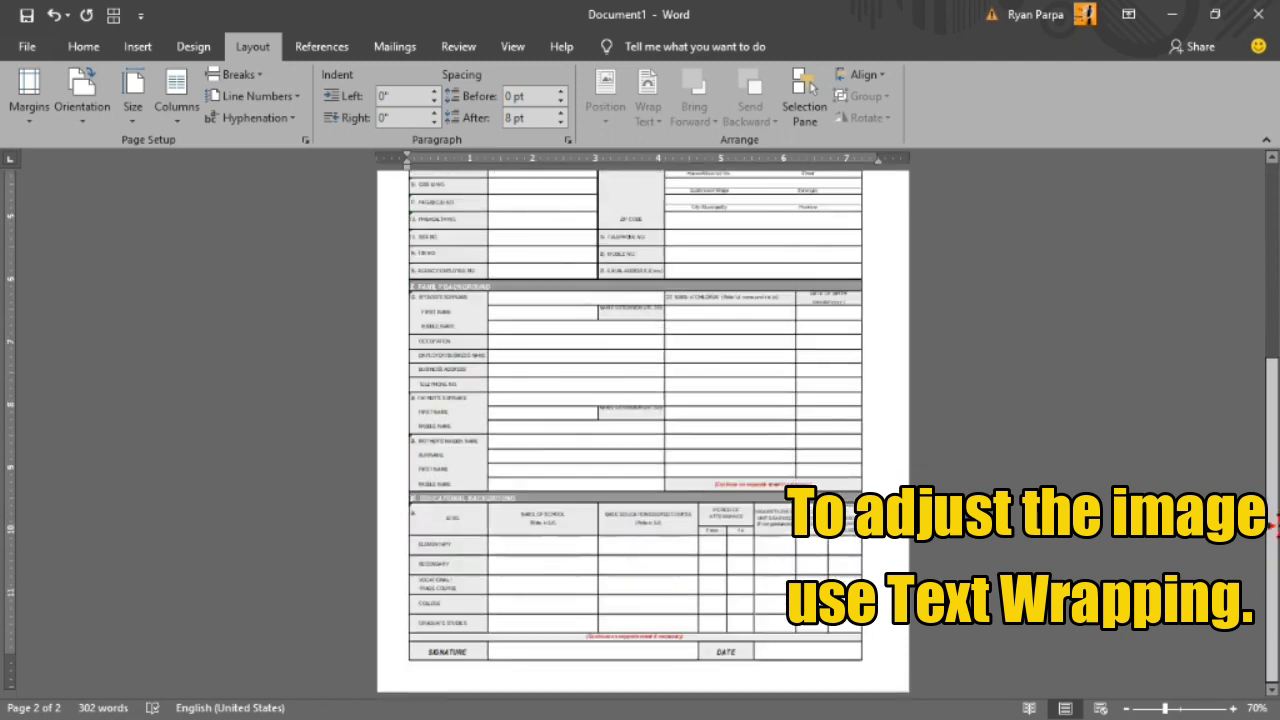
{"action": "left_click_drag", "start_coordinate": [1272, 537], "coordinate": [1274, 352]}
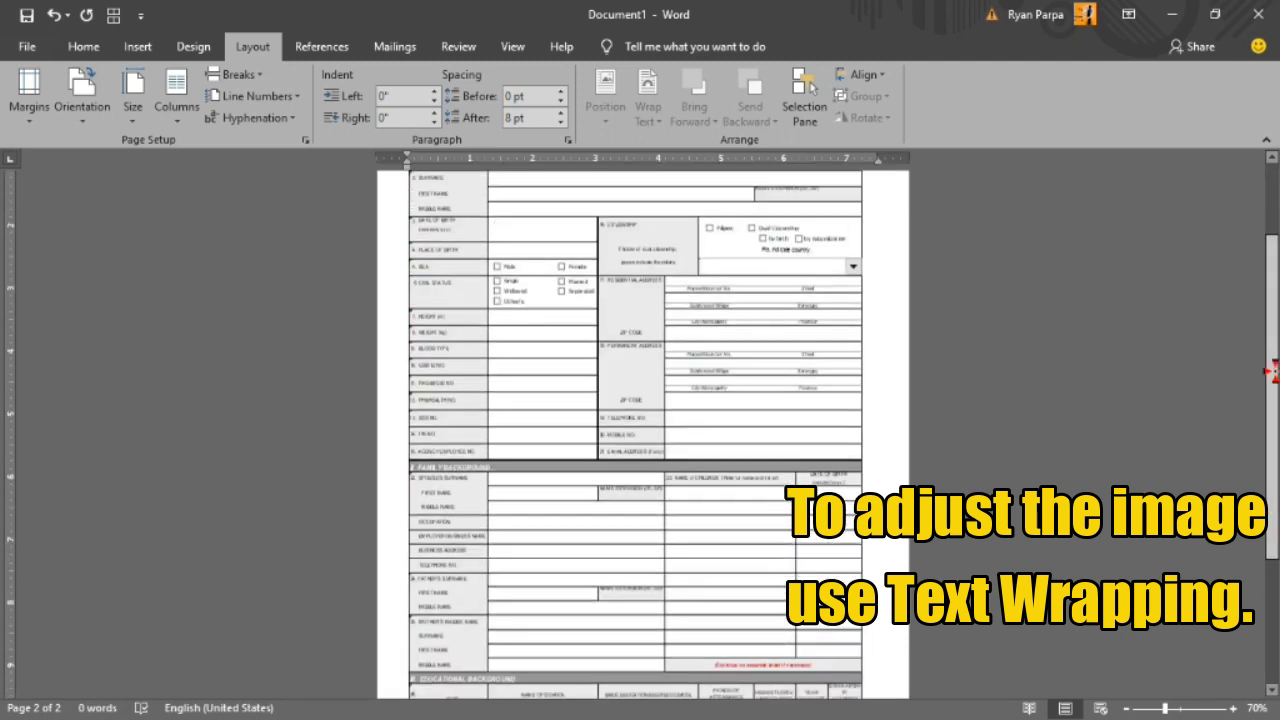
{"action": "left_click_drag", "start_coordinate": [1272, 352], "coordinate": [1268, 580]}
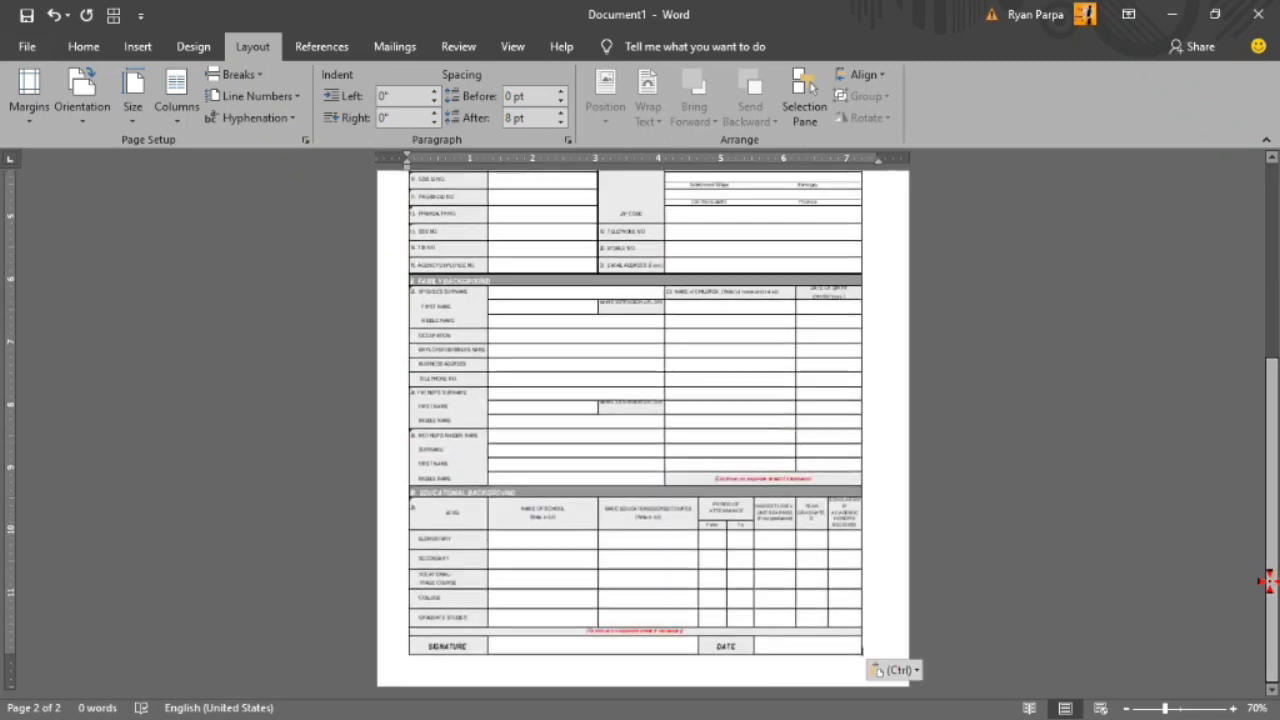
- Start a new blank page after the form and switch back to Excel
{"action": "key", "text": "Return"}
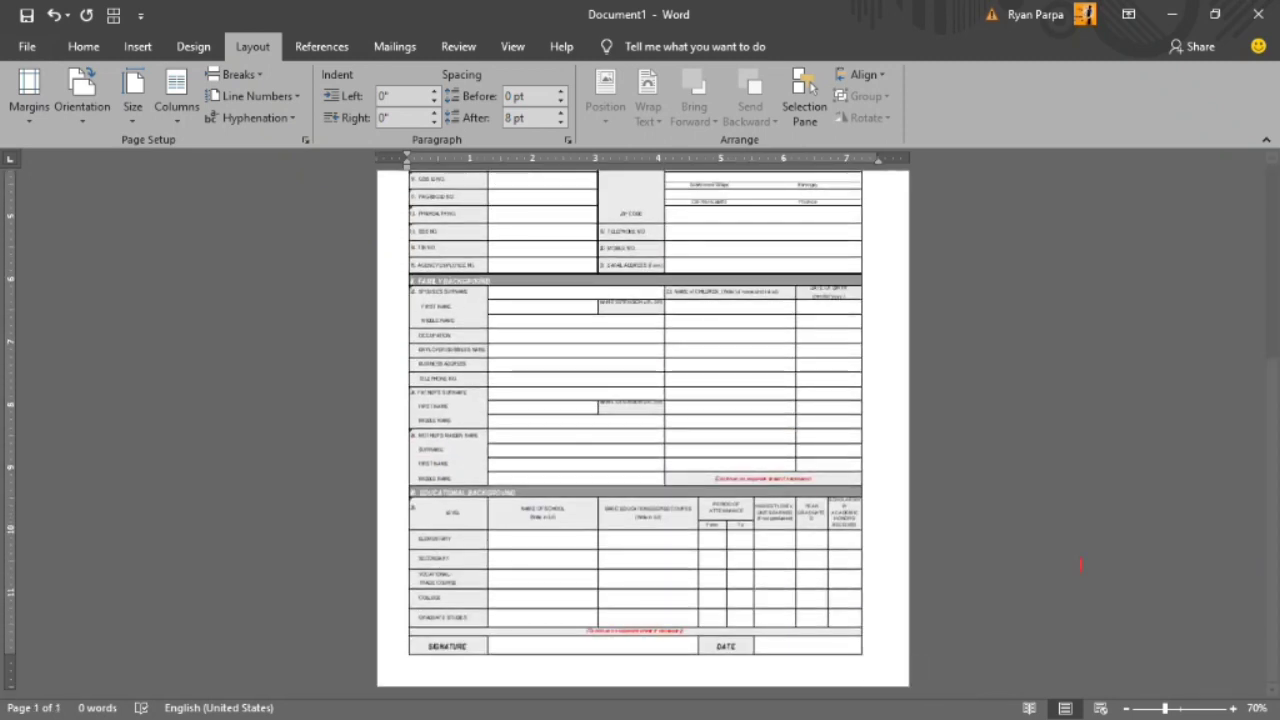
{"action": "mouse_move", "coordinate": [1270, 318]}
{"action": "left_mouse_down"}
{"action": "mouse_move", "coordinate": [1270, 284]}
{"action": "mouse_move", "coordinate": [1271, 510]}
{"action": "left_mouse_up"}
{"action": "key", "text": "alt+Tab"}
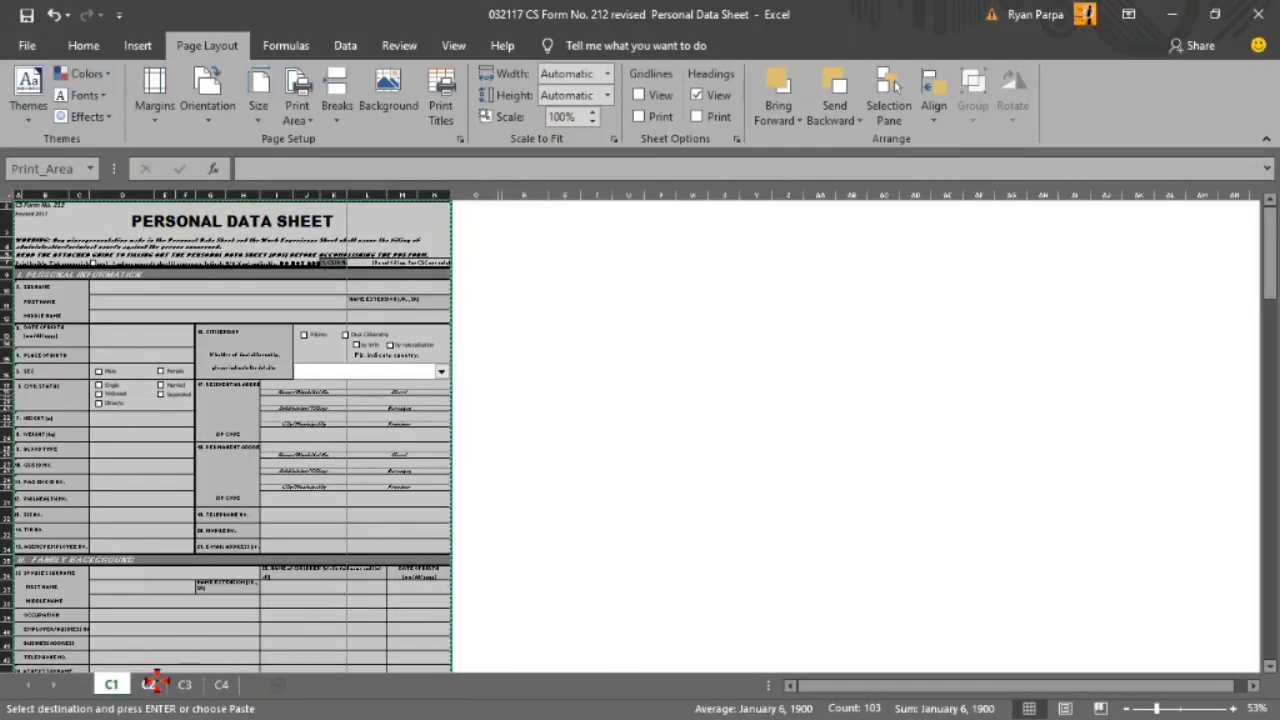
- On sheet C2, check the footer cells around M47, then select the form from row 2 down
{"action": "left_click", "coordinate": [150, 684]}
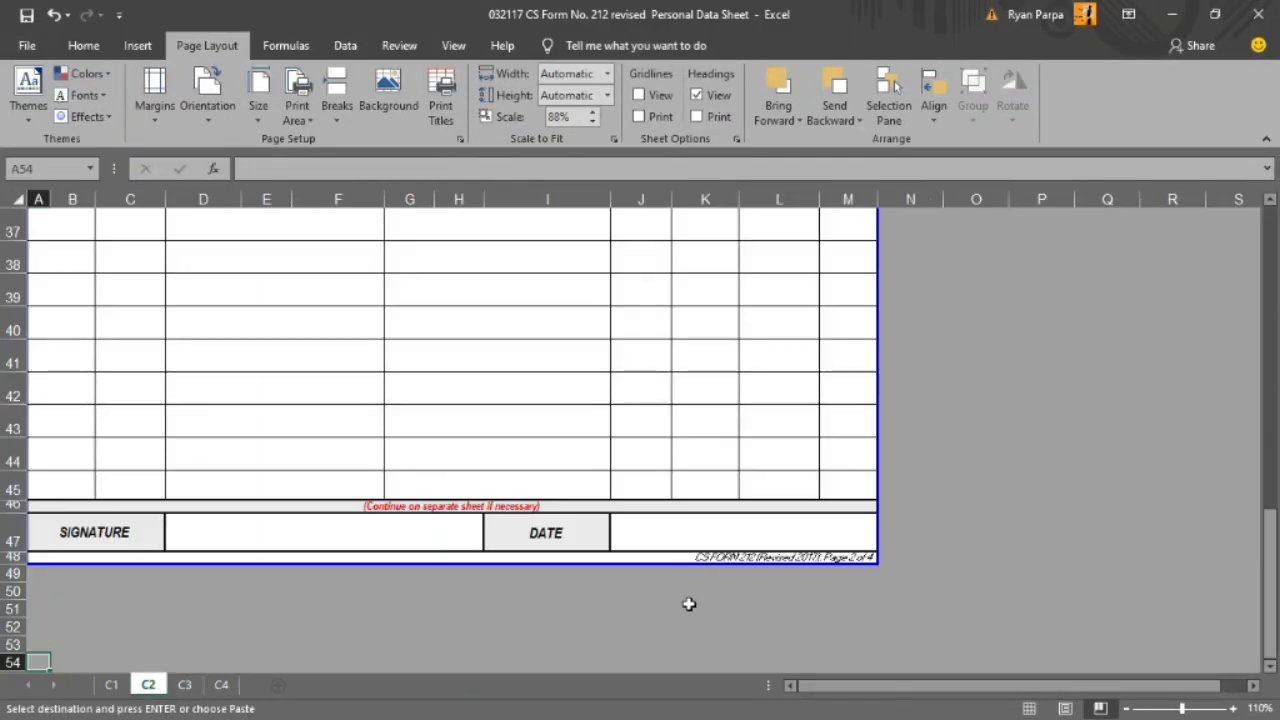
{"action": "scroll", "coordinate": [689, 604], "scroll_direction": "down", "scroll_amount": 4}
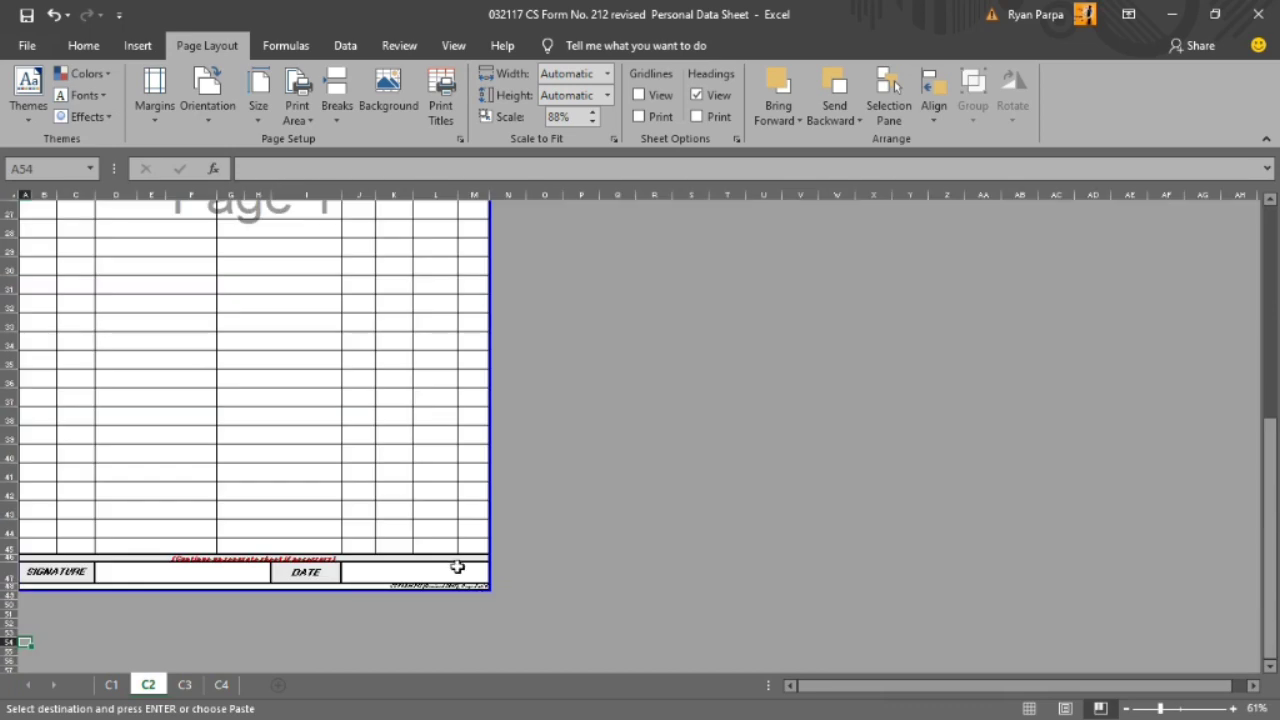
{"action": "left_click", "coordinate": [472, 577]}
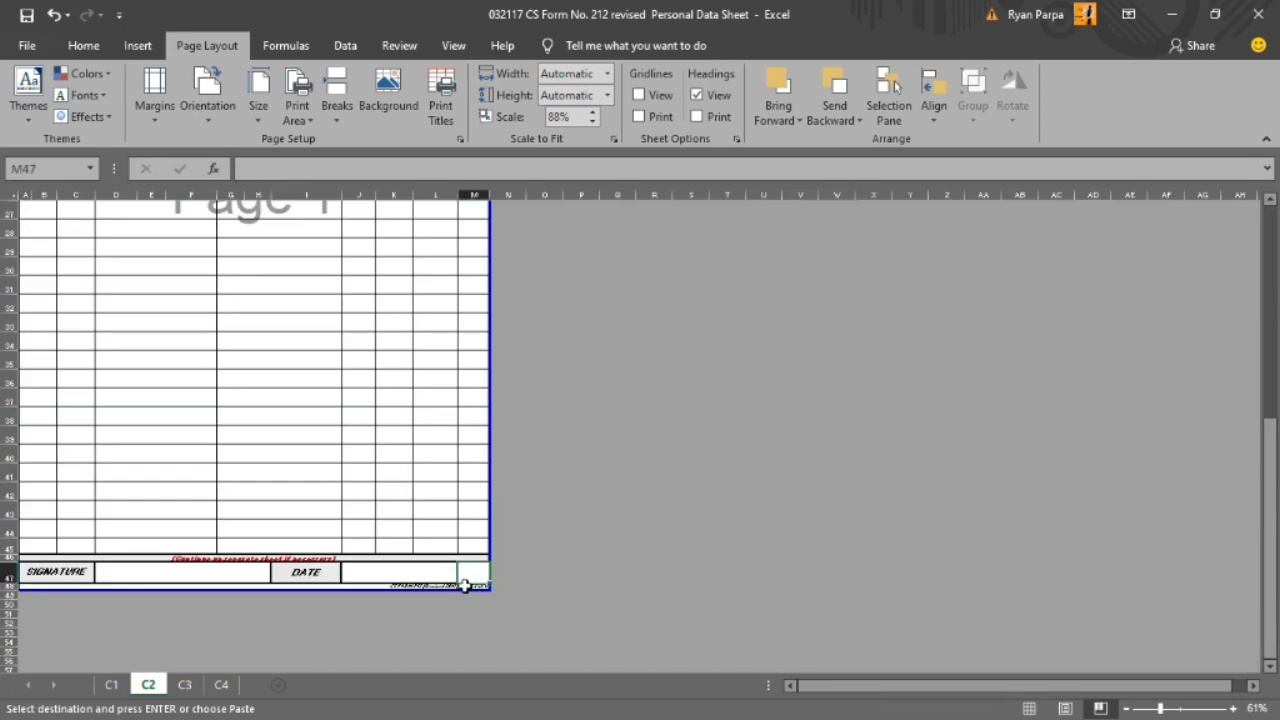
{"action": "left_click", "coordinate": [465, 586]}
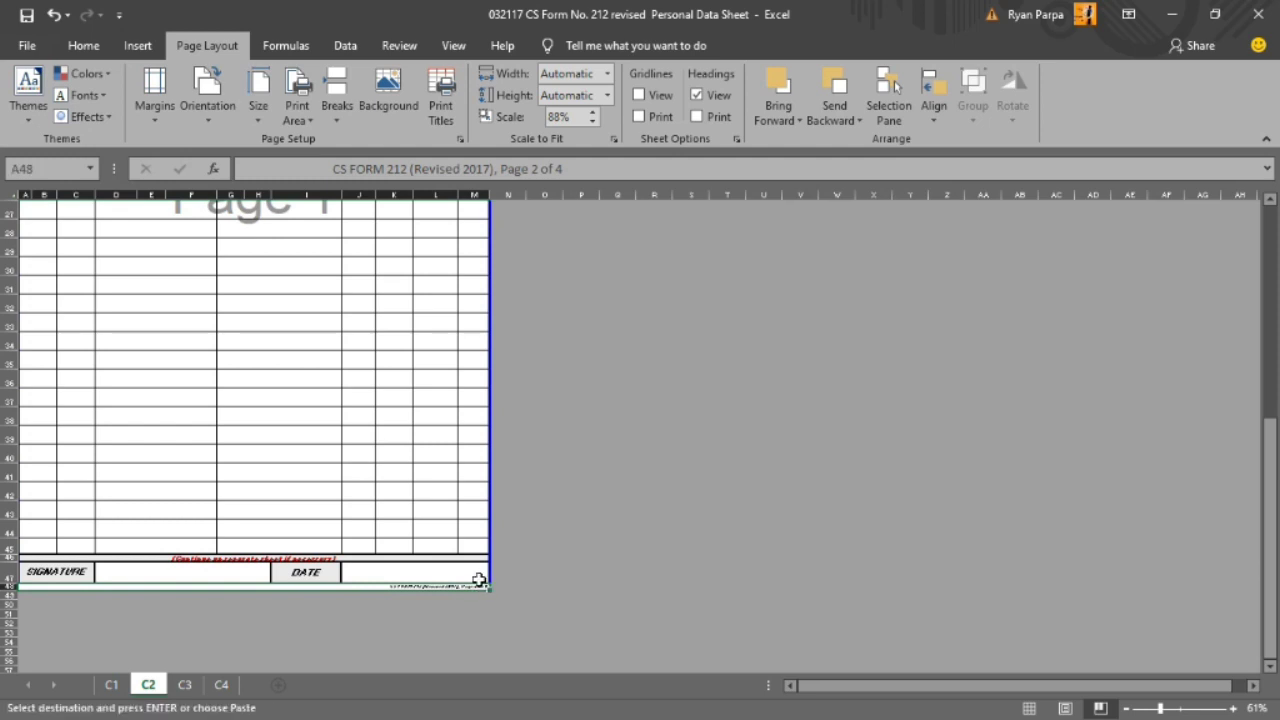
{"action": "left_click", "coordinate": [479, 580]}
{"action": "left_click_drag", "start_coordinate": [475, 572], "coordinate": [346, 509]}
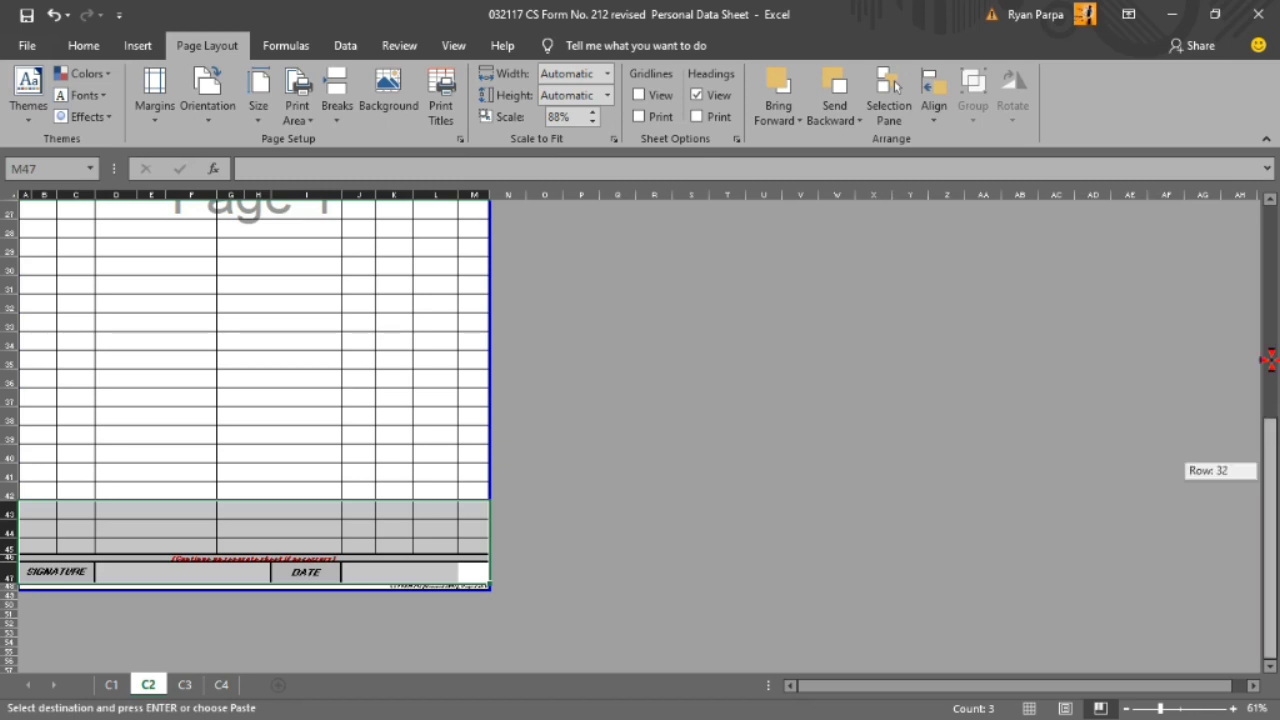
{"action": "left_click_drag", "start_coordinate": [1263, 471], "coordinate": [1265, 300]}
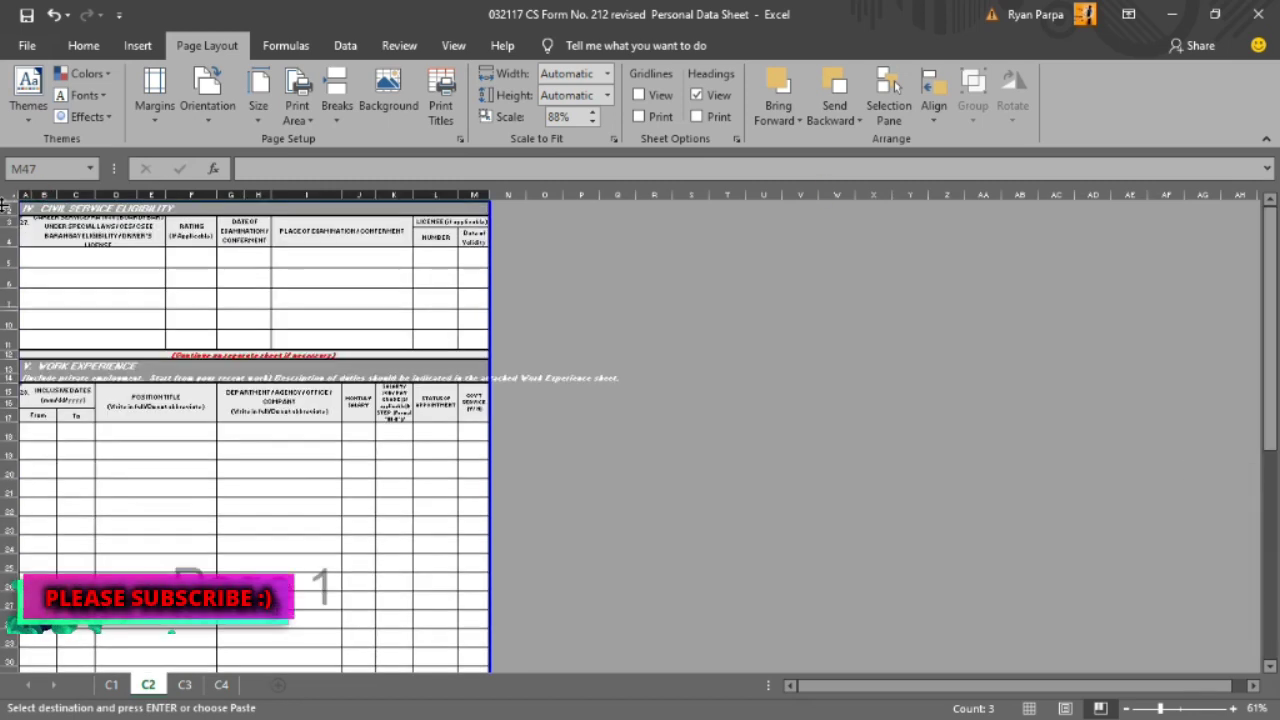
{"action": "mouse_move", "coordinate": [29, 210]}
{"action": "left_mouse_down"}
{"action": "mouse_move", "coordinate": [25, 707]}
{"action": "mouse_move", "coordinate": [16, 567]}
{"action": "left_mouse_up"}
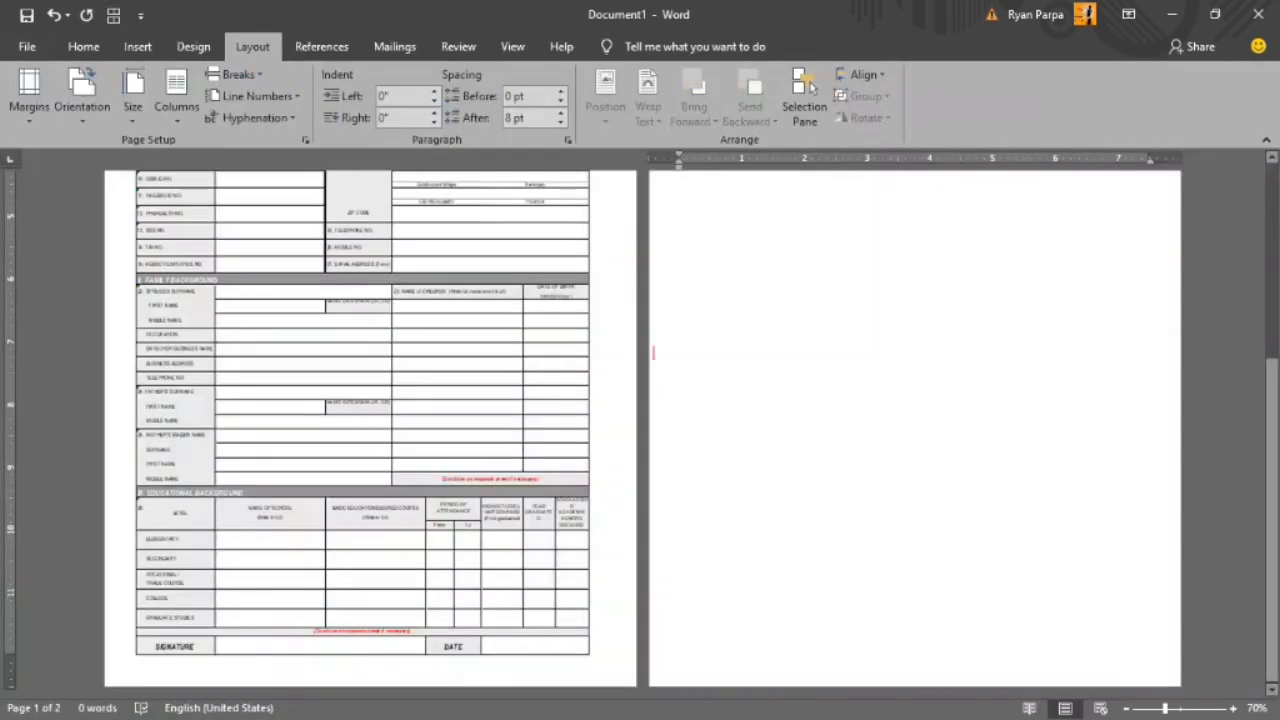
- Paste the sheet C2 form as a picture on Word's blank page 2
{"action": "left_click_drag", "start_coordinate": [1270, 400], "coordinate": [1270, 214]}
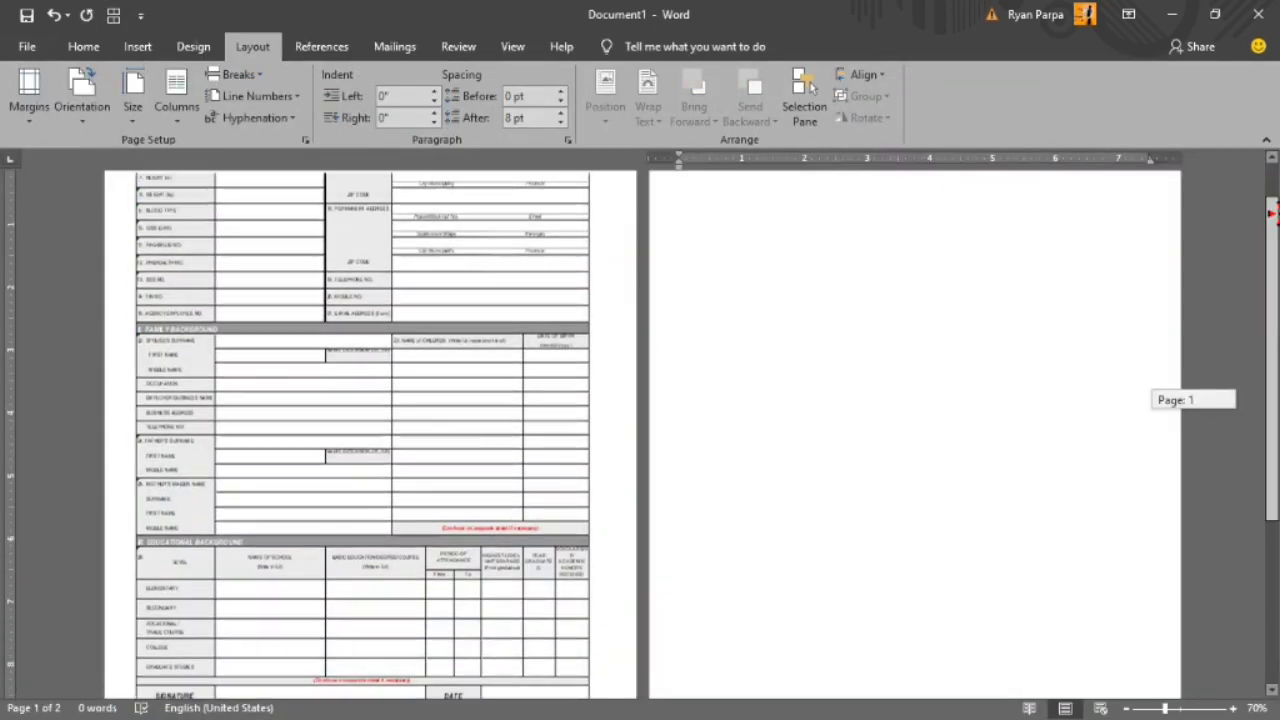
{"action": "left_click_drag", "start_coordinate": [1270, 400], "coordinate": [1270, 395]}
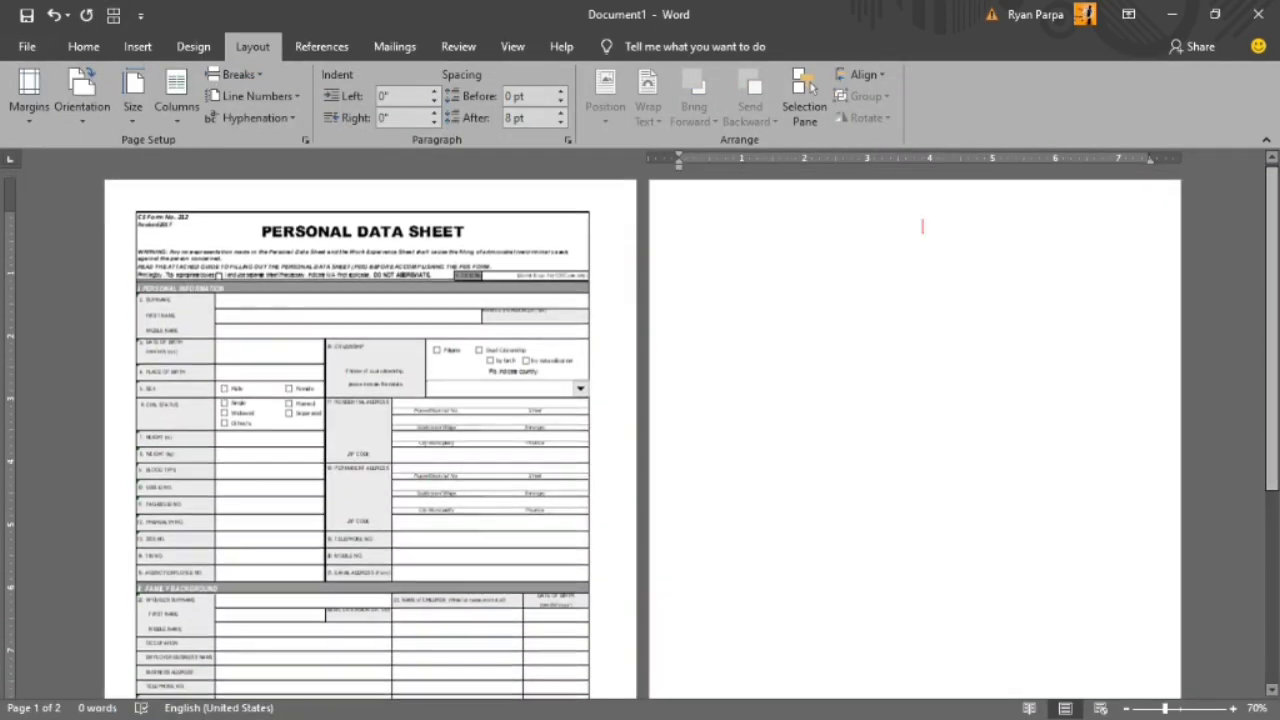
{"action": "right_click", "coordinate": [783, 225]}
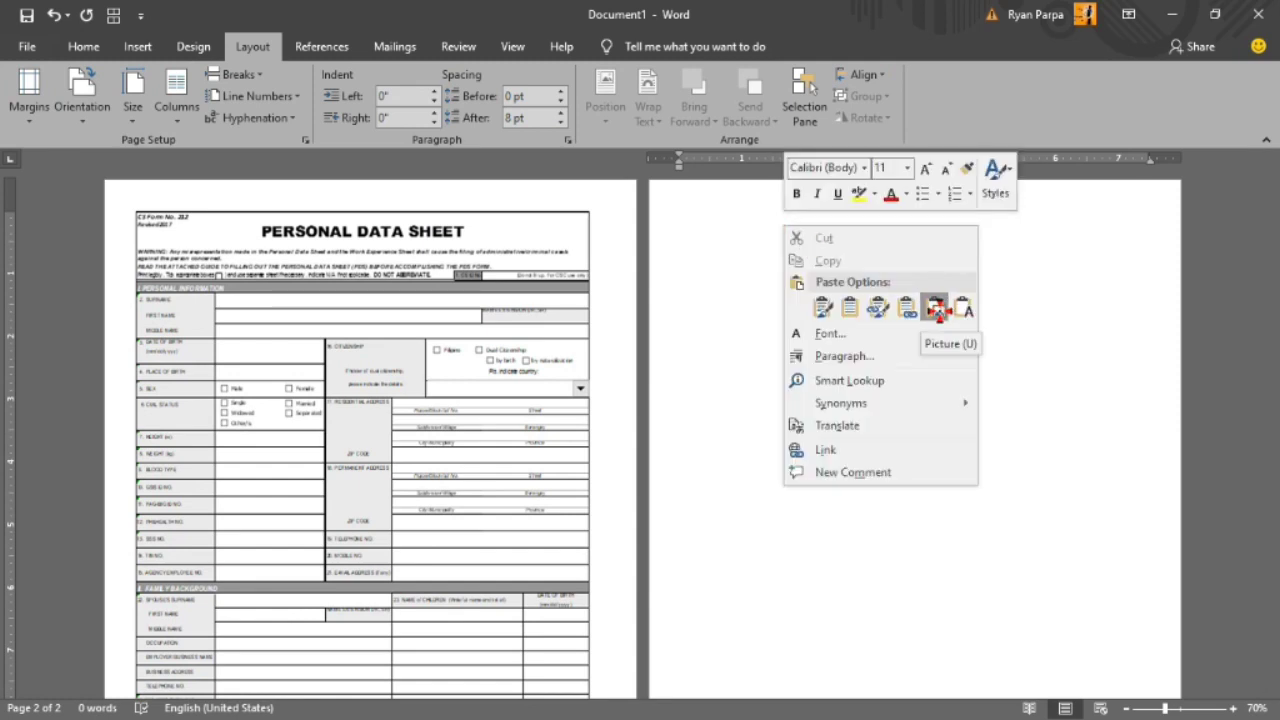
{"action": "left_click", "coordinate": [936, 310]}
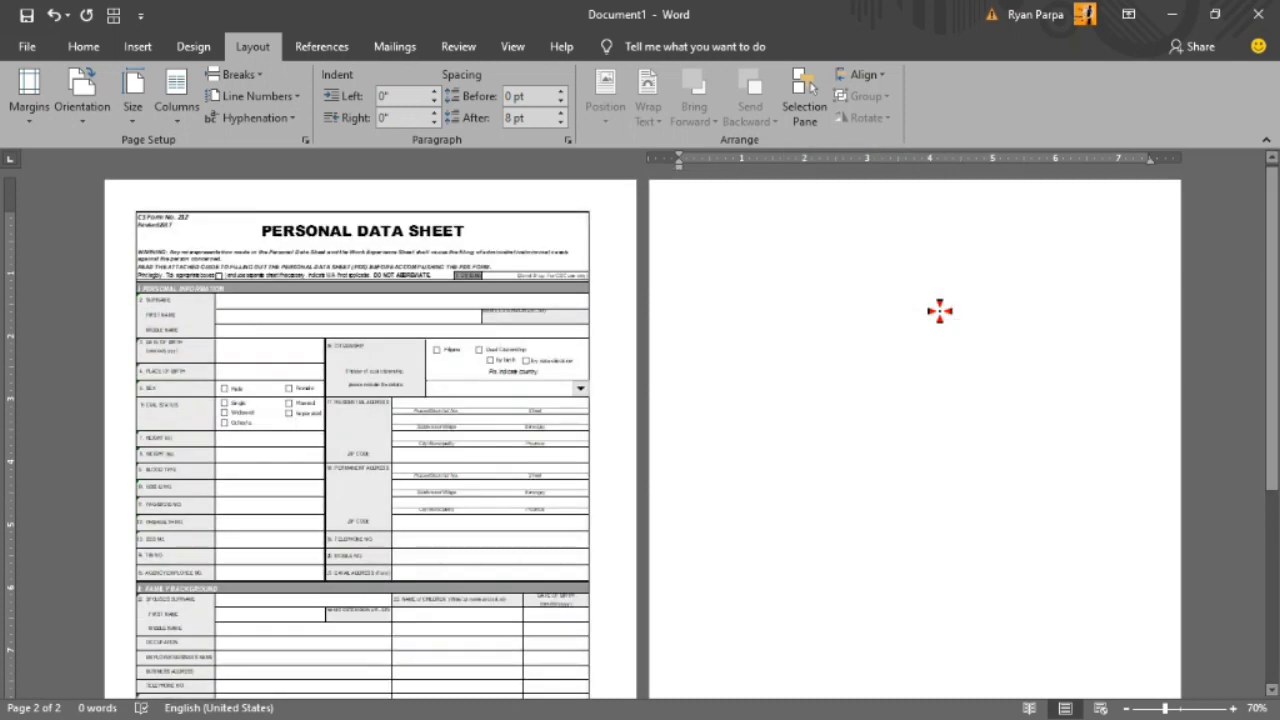
- Insert a page break after the pasted form to add a blank page 3
{"action": "left_click_drag", "start_coordinate": [1272, 507], "coordinate": [1272, 298]}
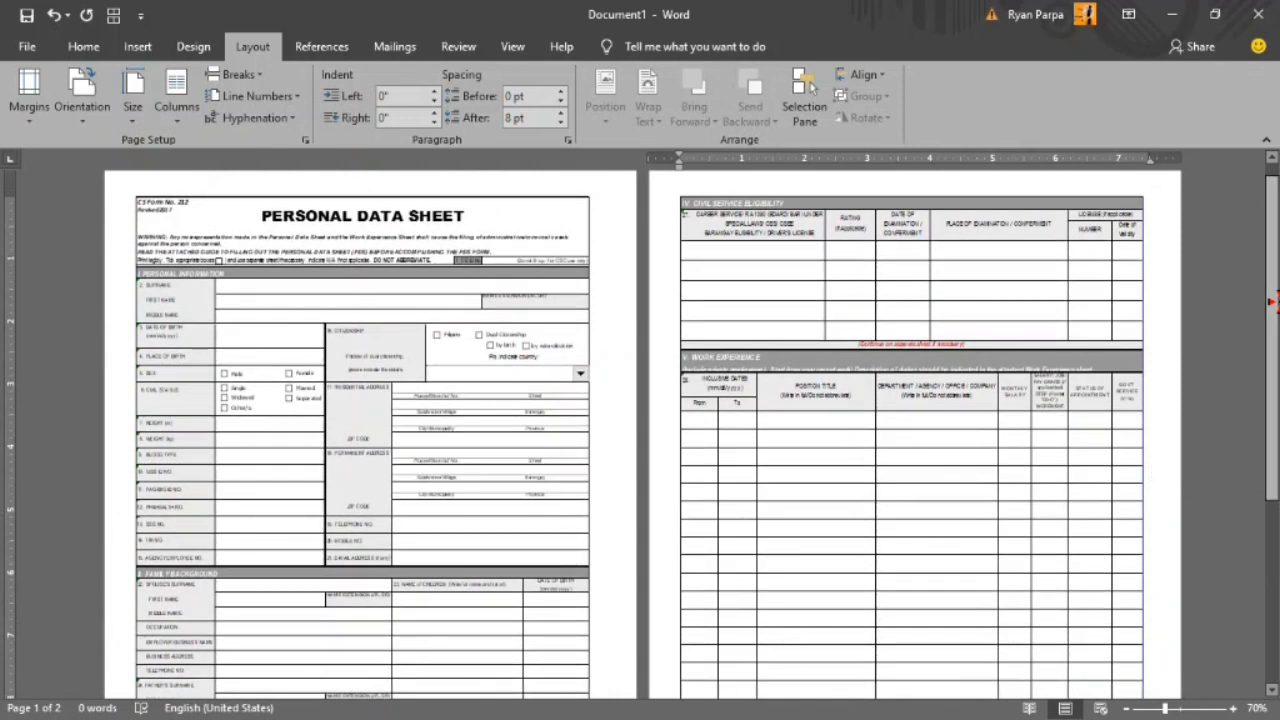
{"action": "left_click_drag", "start_coordinate": [1272, 300], "coordinate": [1272, 540]}
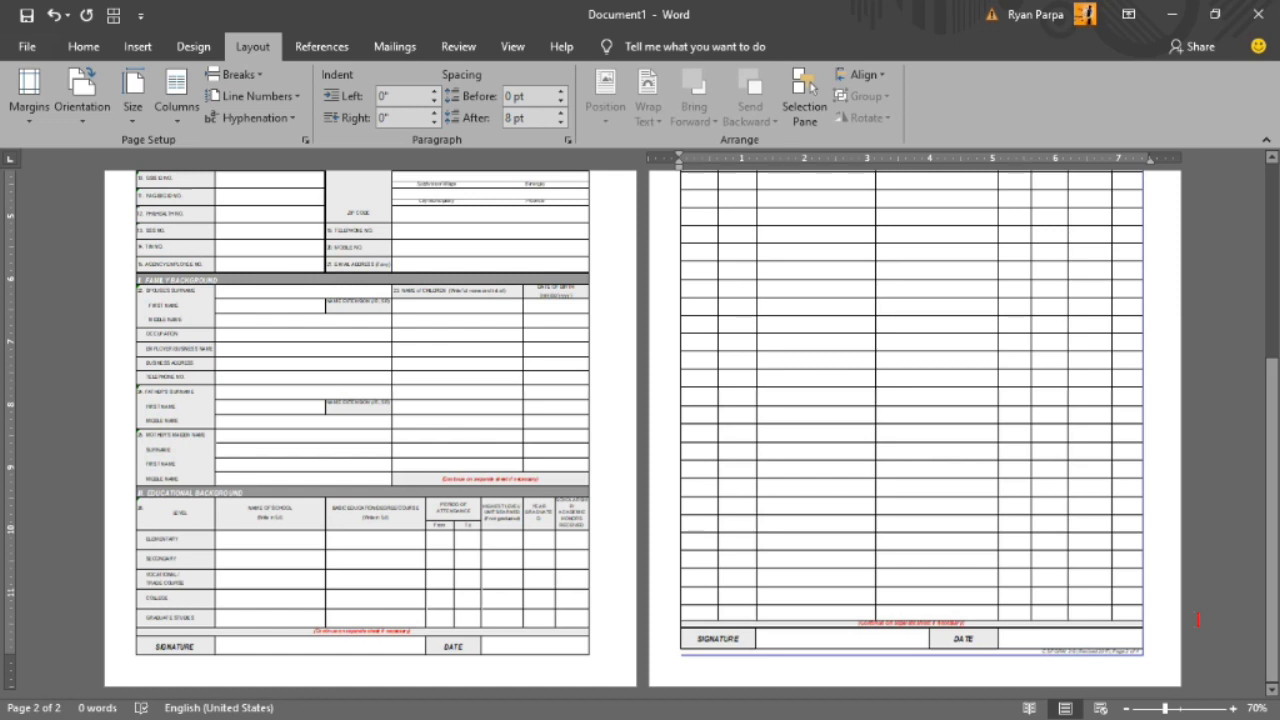
{"action": "key", "text": "ctrl+Return"}
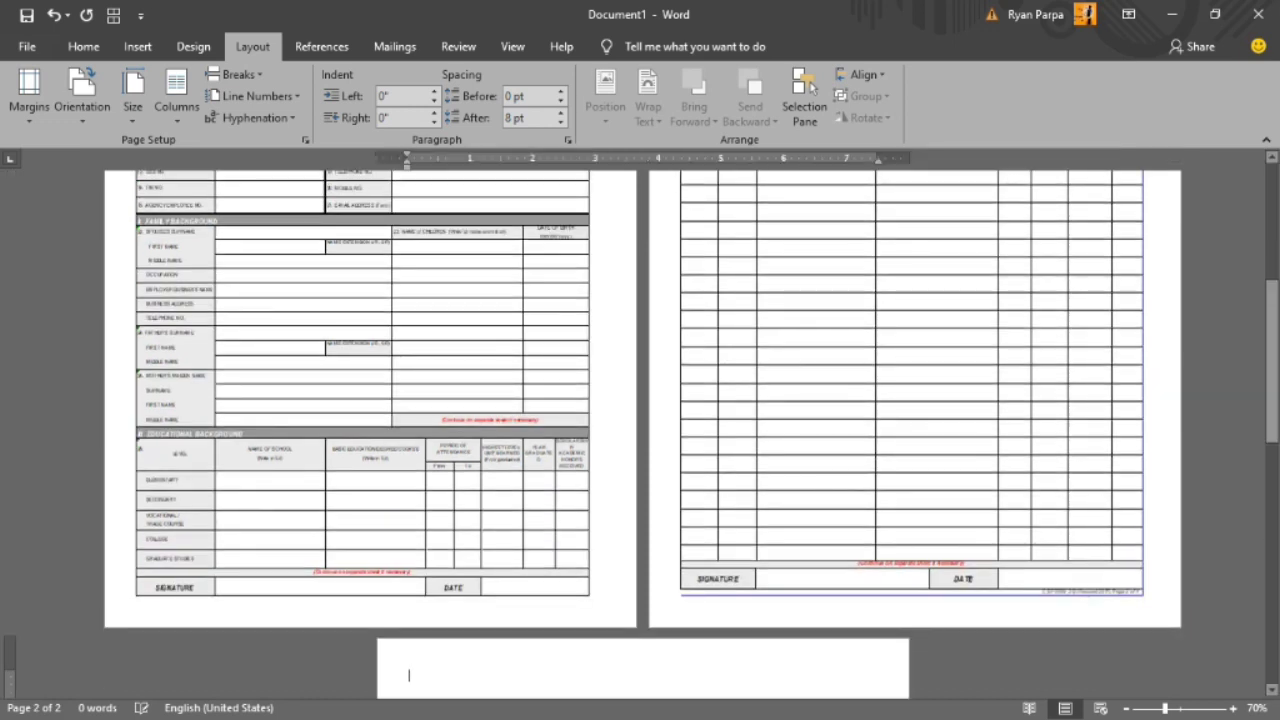
- Select sheet C3's form from row 2 down to the signature row, then return to Word's page 3
{"action": "key", "text": "alt+Tab"}
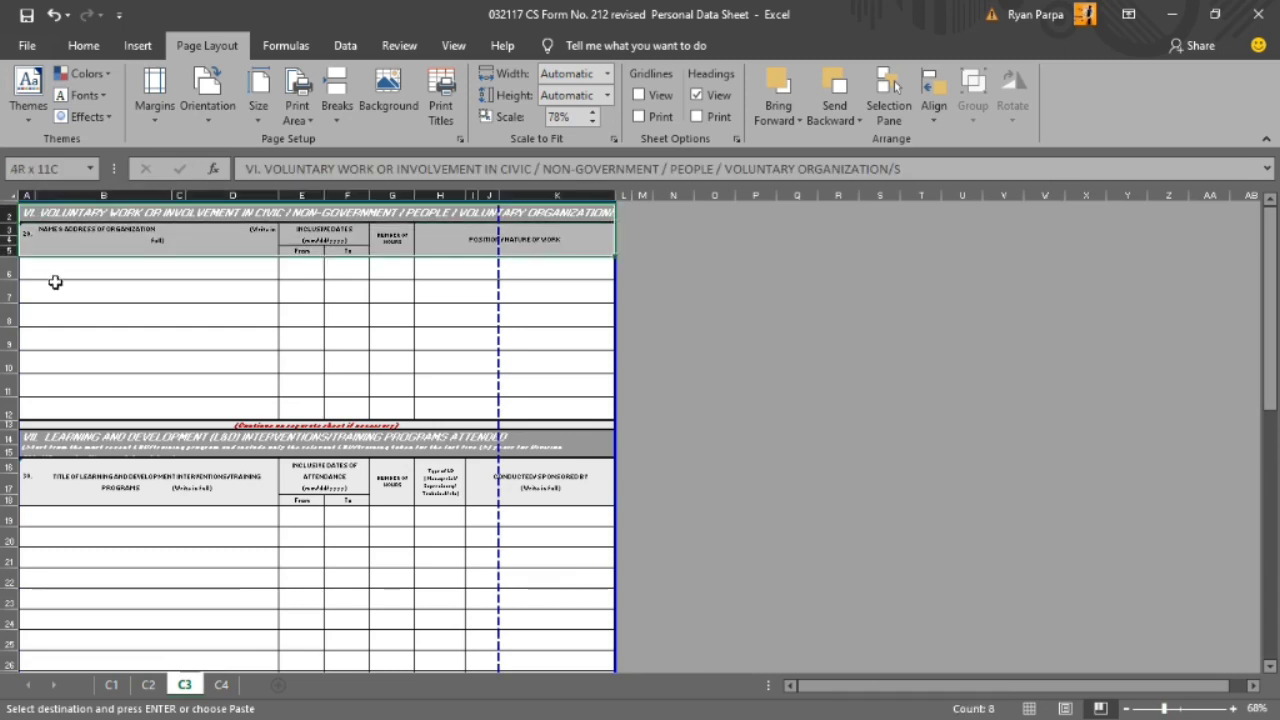
{"action": "mouse_move", "coordinate": [42, 210]}
{"action": "left_mouse_down"}
{"action": "mouse_move", "coordinate": [614, 660]}
{"action": "mouse_move", "coordinate": [49, 632]}
{"action": "mouse_move", "coordinate": [46, 647]}
{"action": "left_mouse_up"}
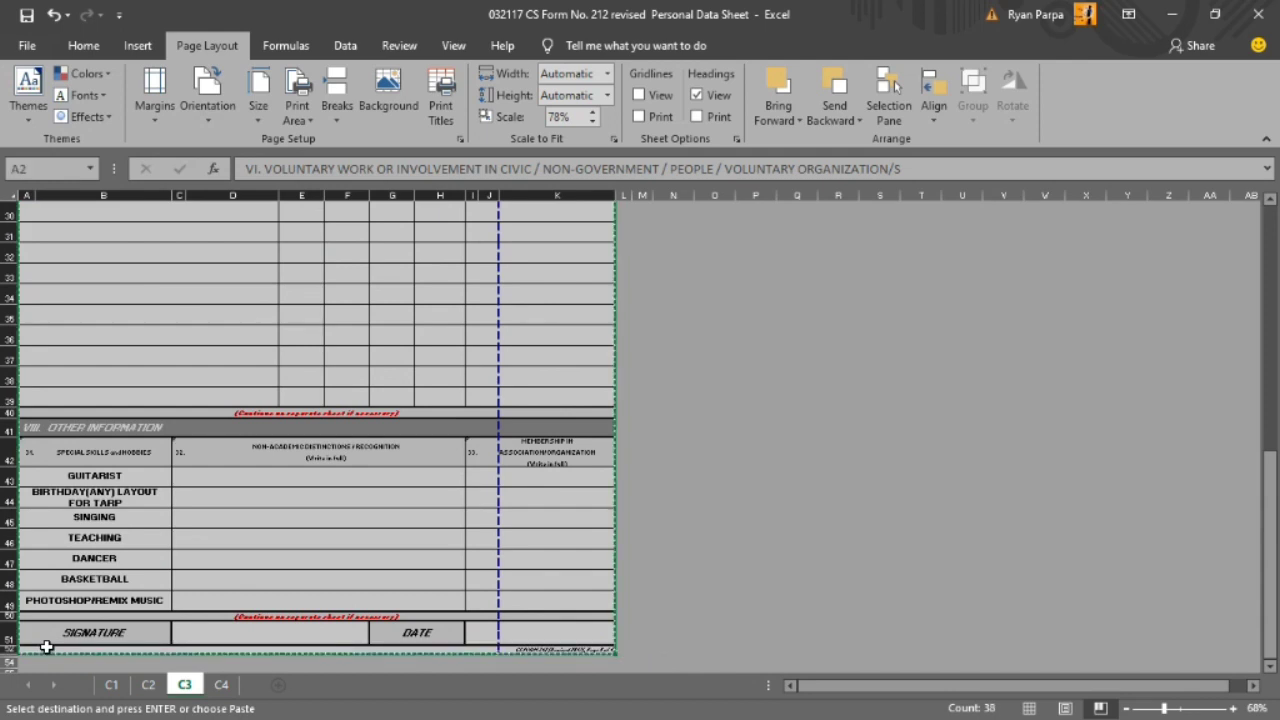
{"action": "key", "text": "alt+Tab"}
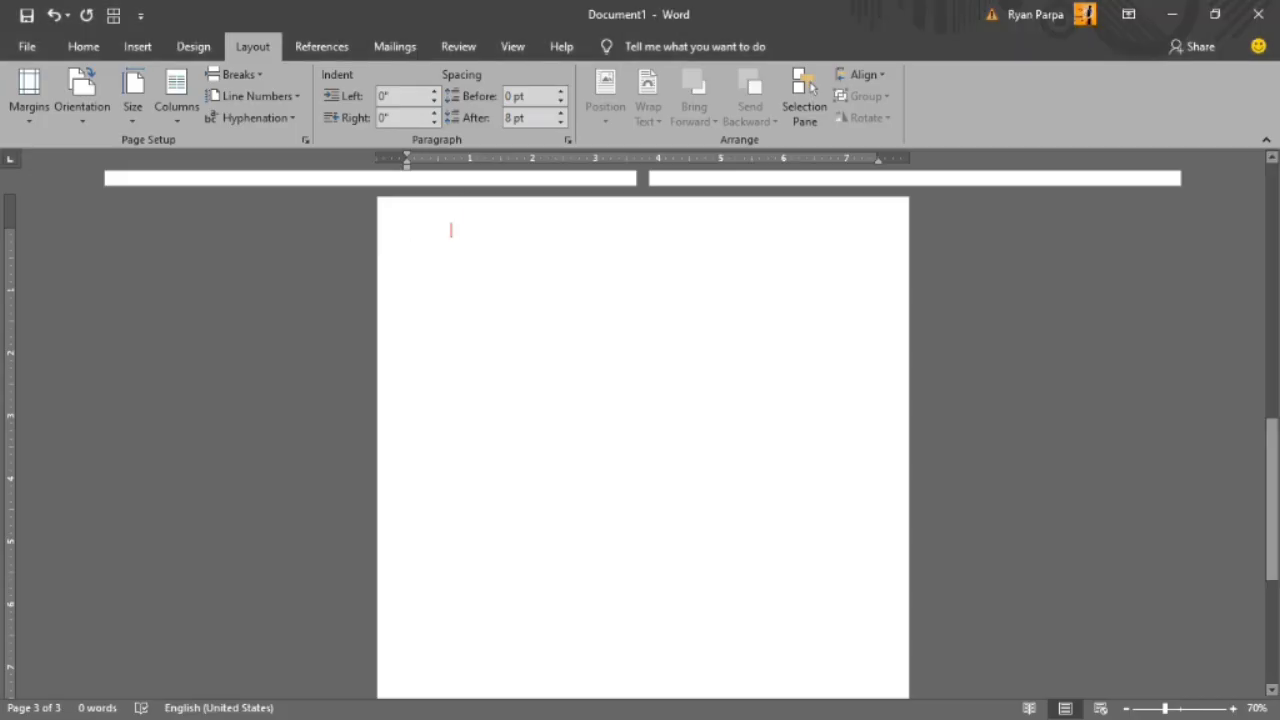
- Paste the sheet C3 form as a picture on page 3 and add a blank page 4
{"action": "key", "text": "shift+F10"}
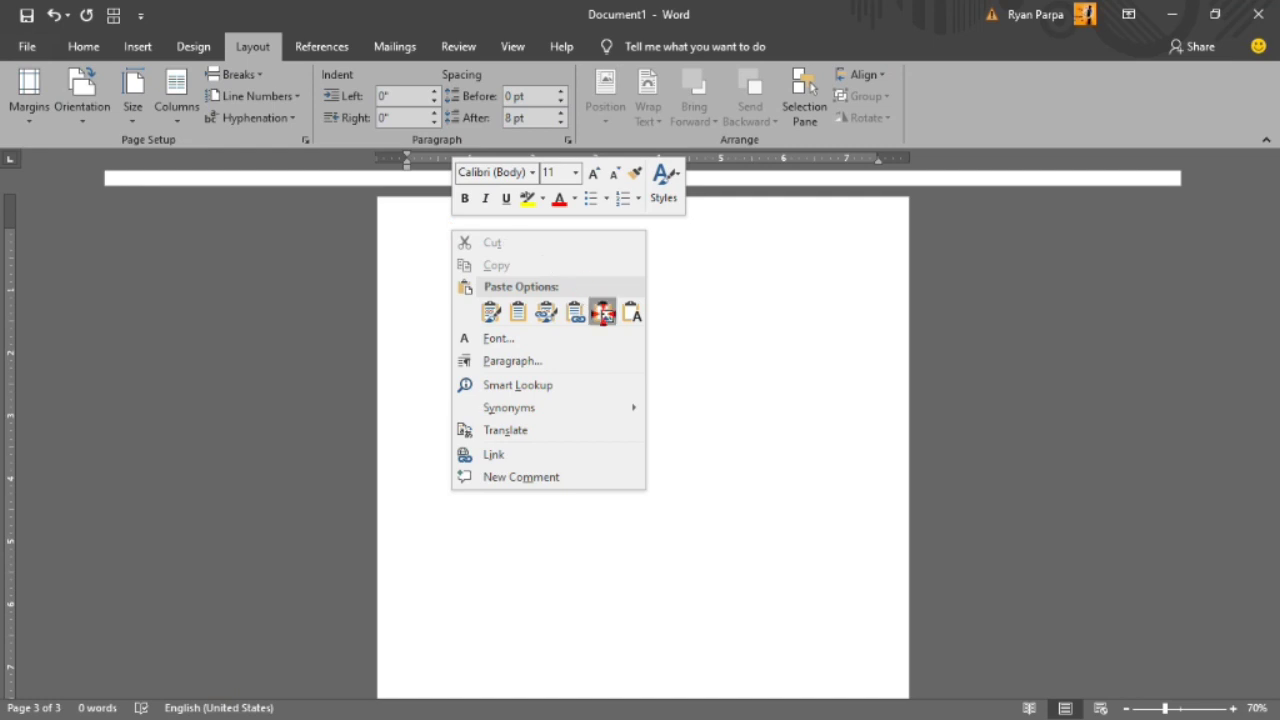
{"action": "left_click", "coordinate": [603, 313]}
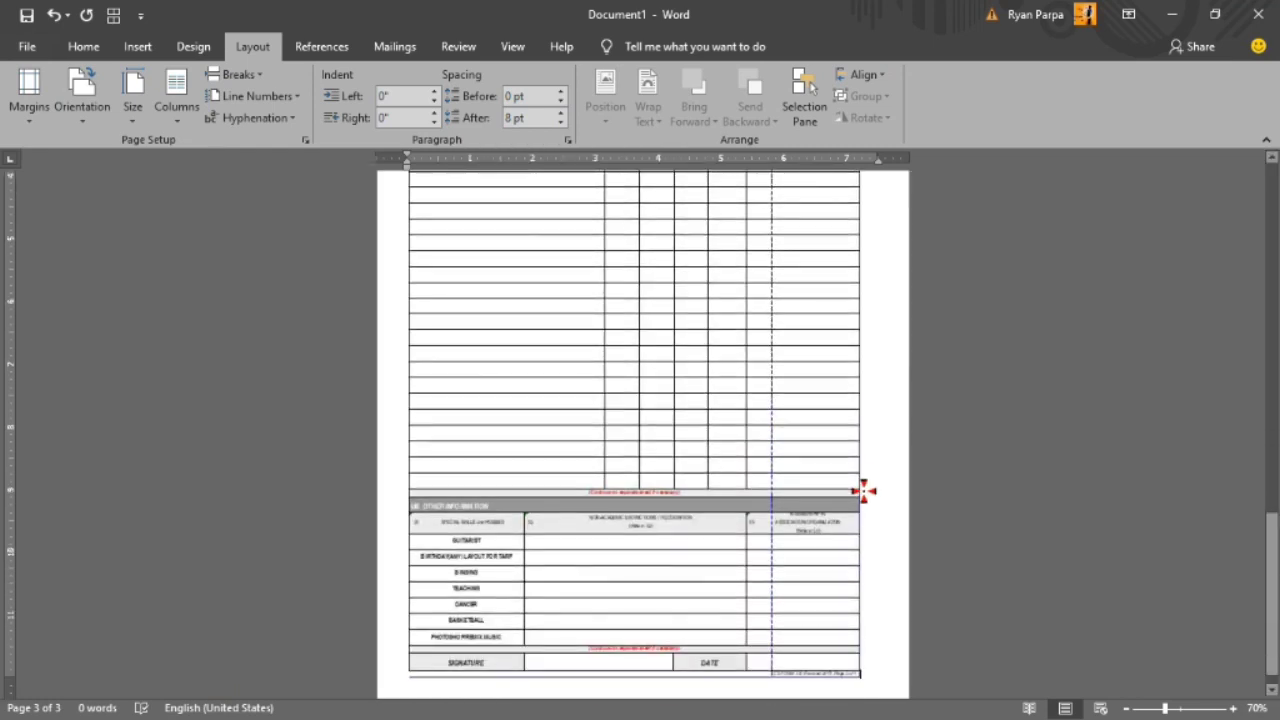
{"action": "key", "text": "Return"}
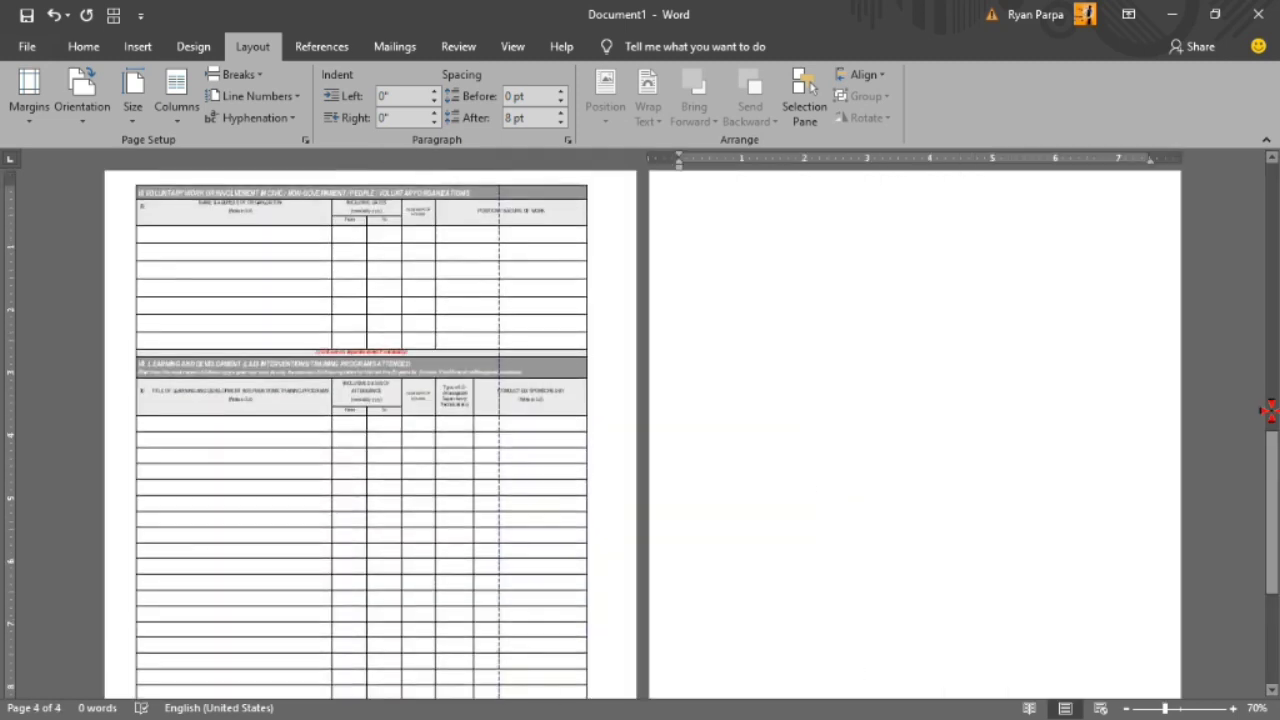
{"action": "left_click_drag", "start_coordinate": [1271, 445], "coordinate": [1271, 430]}
- Select and copy the entire form on sheet C4, then return to Word's blank page 4
{"action": "key", "text": "alt+Tab"}
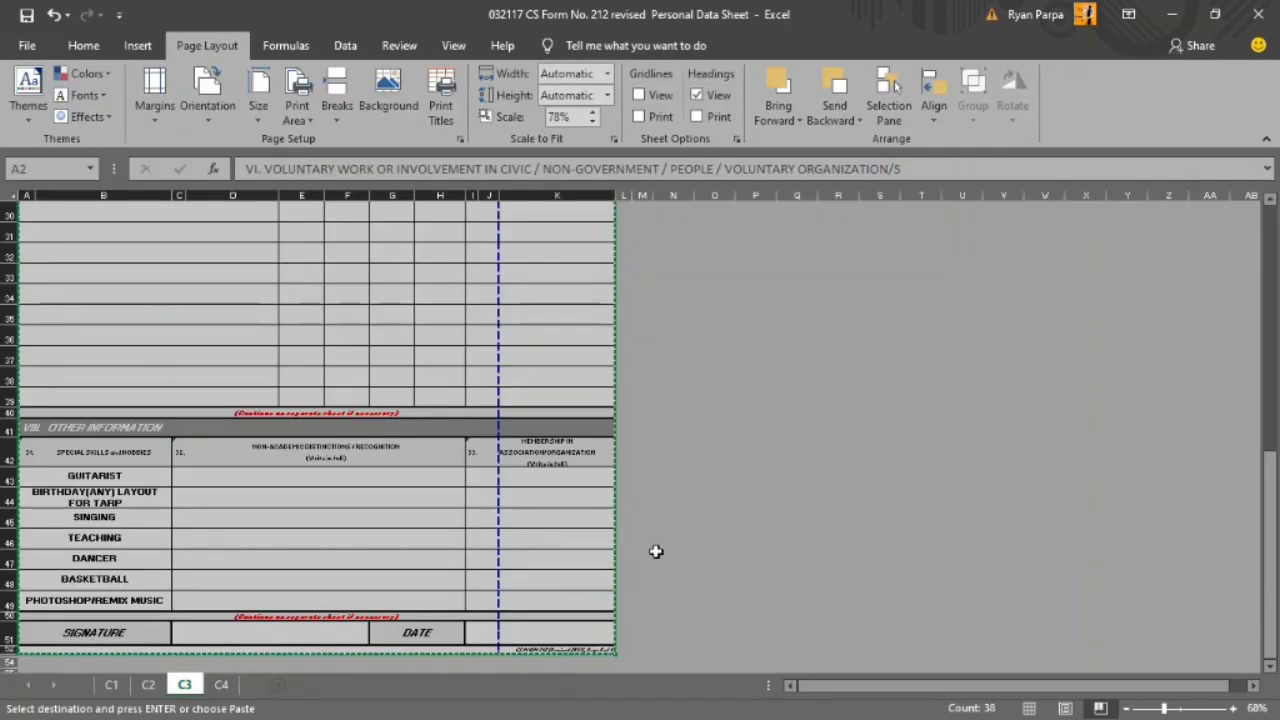
{"action": "left_click", "coordinate": [221, 685]}
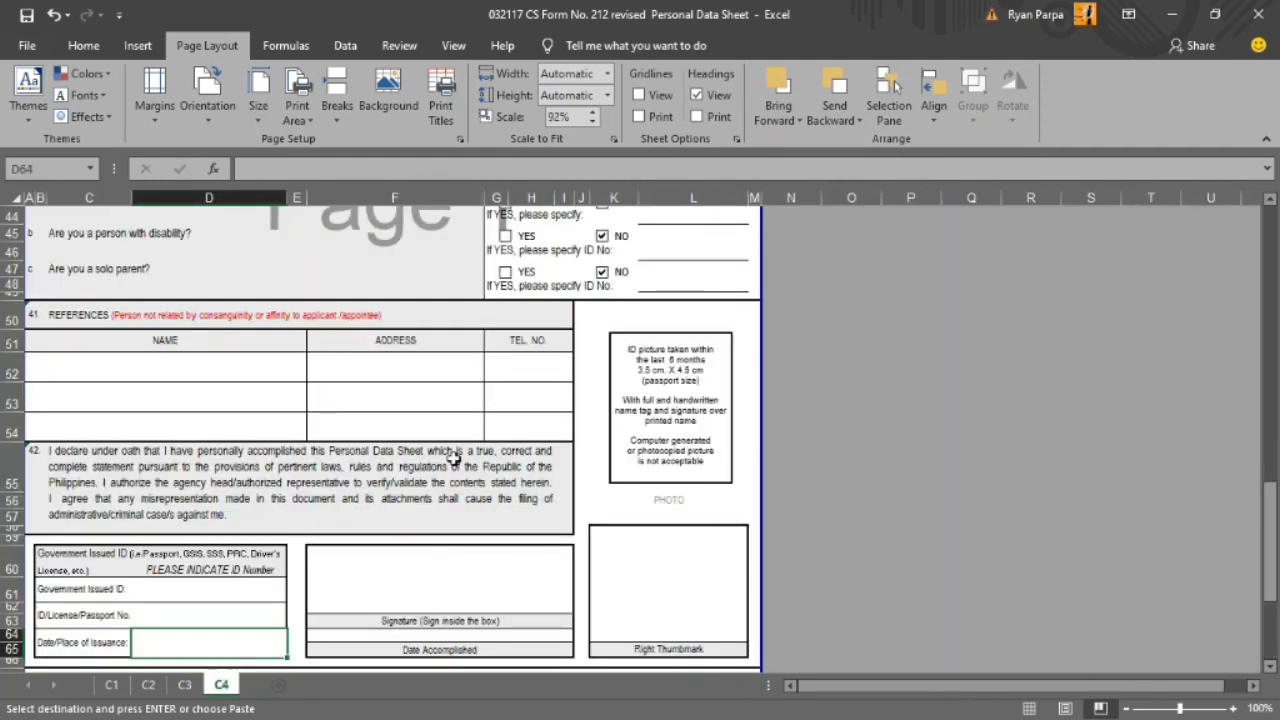
{"action": "left_click_drag", "start_coordinate": [1262, 544], "coordinate": [1268, 265]}
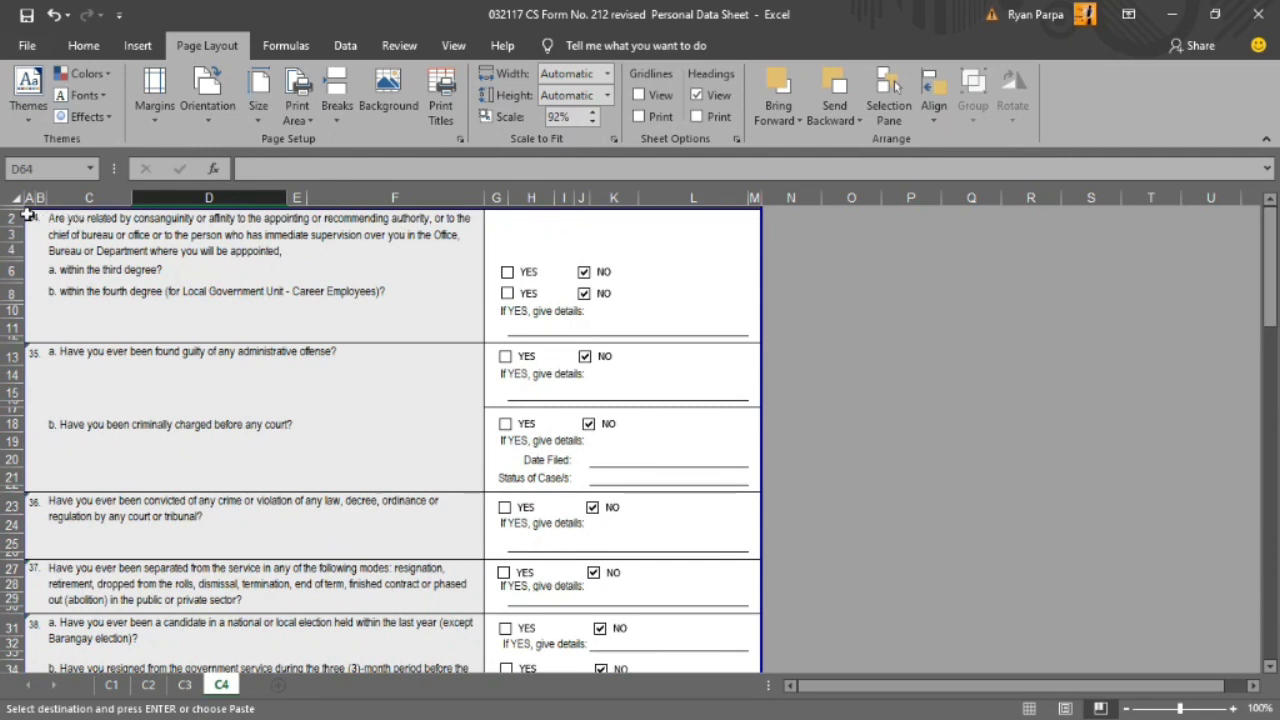
{"action": "left_click_drag", "start_coordinate": [30, 215], "coordinate": [240, 598]}
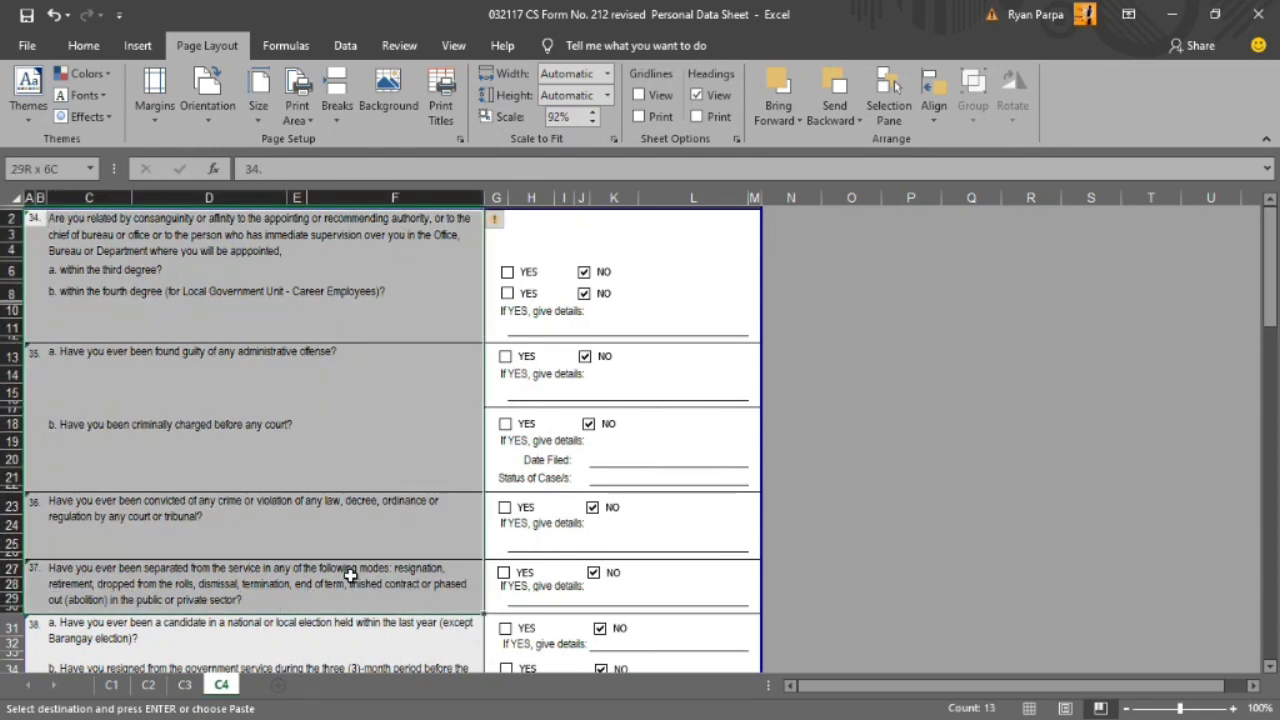
{"action": "left_click", "coordinate": [116, 274]}
{"action": "mouse_move", "coordinate": [55, 216]}
{"action": "left_mouse_down"}
{"action": "mouse_move", "coordinate": [563, 639]}
{"action": "mouse_move", "coordinate": [578, 635]}
{"action": "left_mouse_up"}
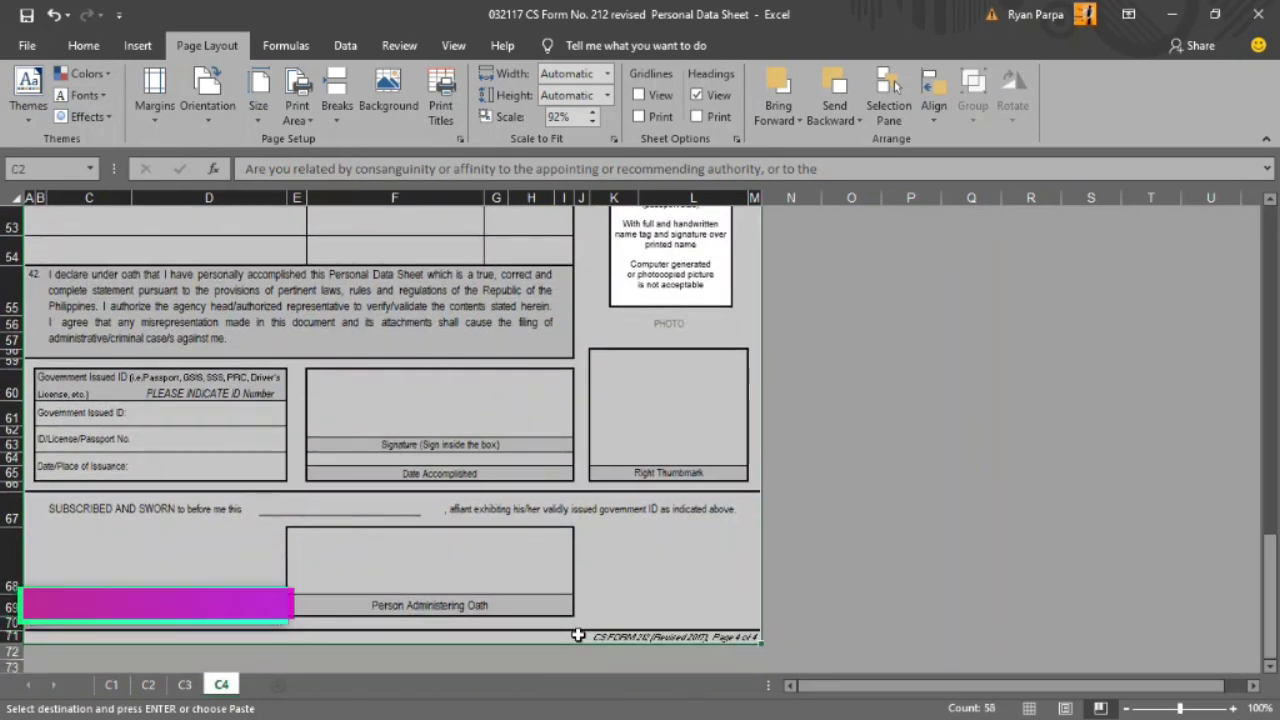
{"action": "key", "text": "ctrl+c"}
{"action": "key", "text": "alt+Tab"}
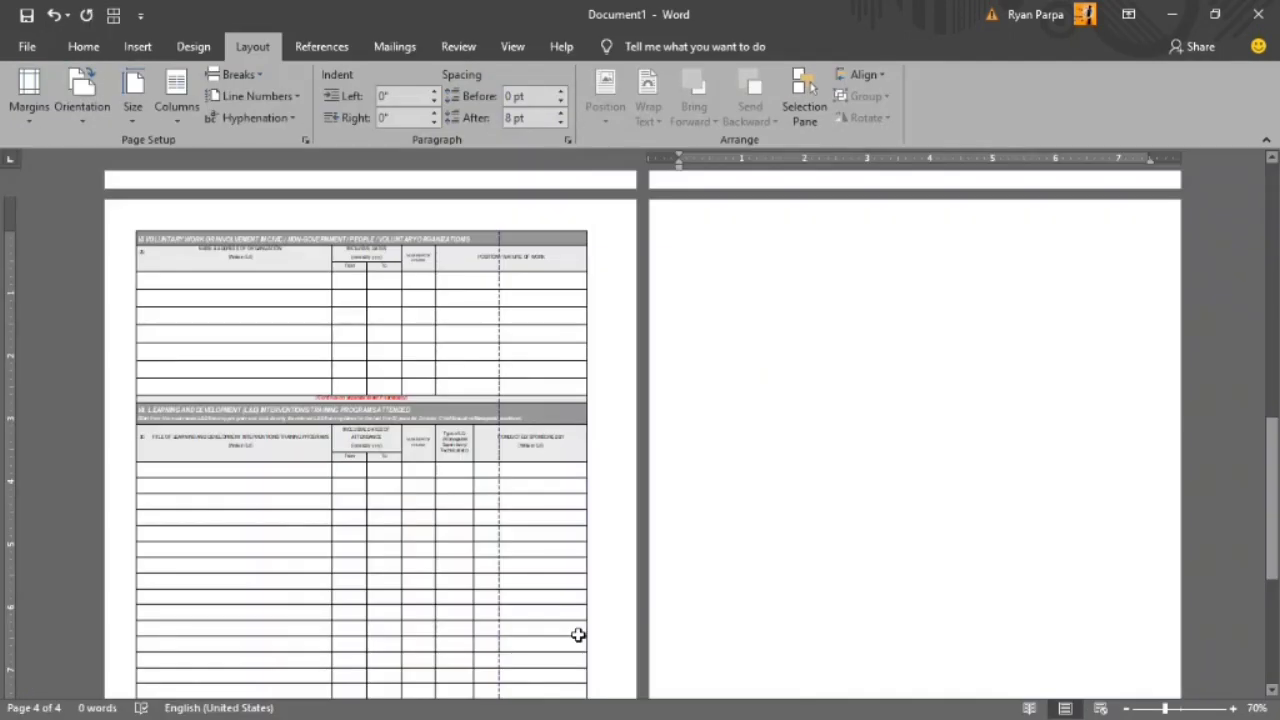
- Paste the copied C4 form as a picture onto blank page 4
{"action": "right_click", "coordinate": [709, 240]}
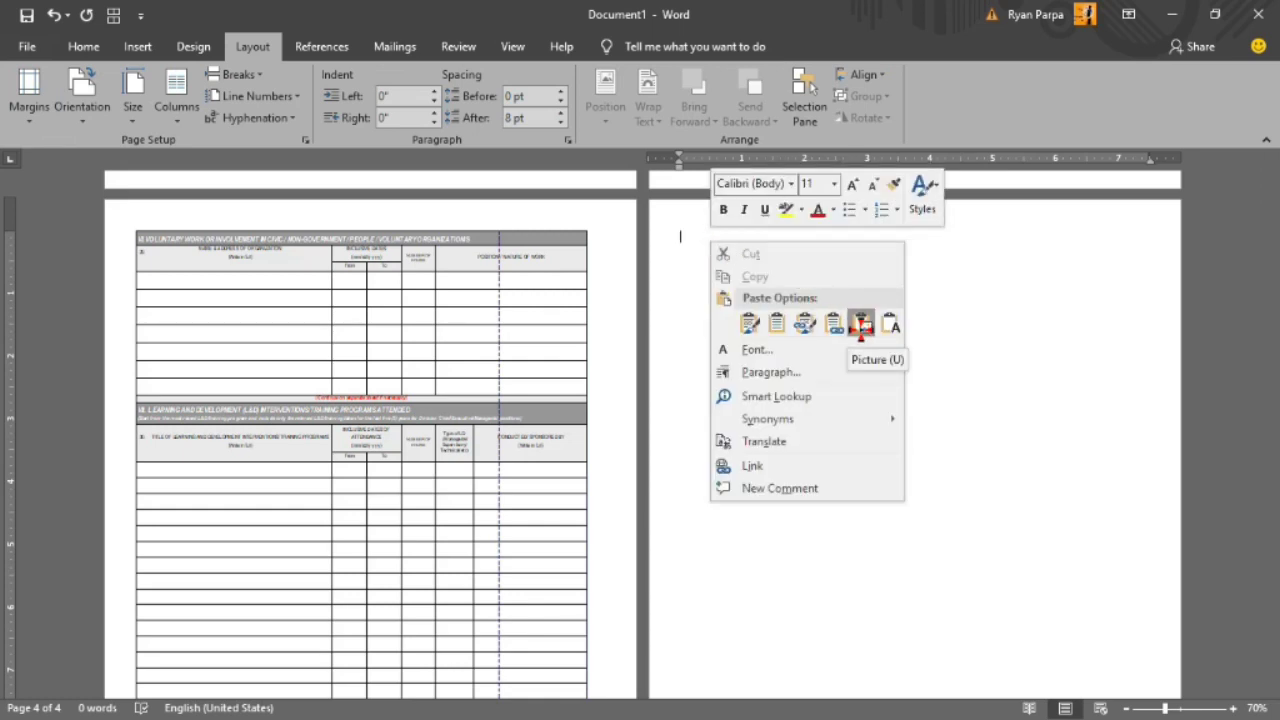
{"action": "left_click", "coordinate": [861, 324]}
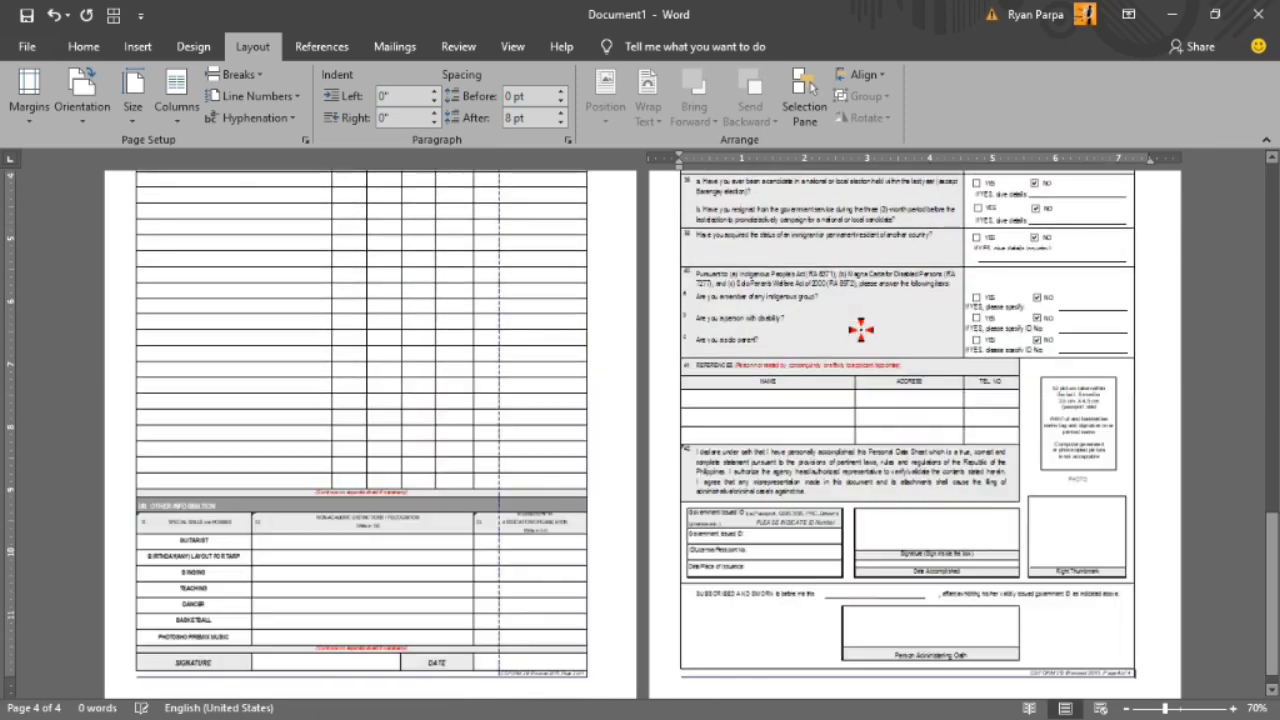
{"action": "mouse_move", "coordinate": [1273, 549]}
{"action": "left_mouse_down"}
{"action": "mouse_move", "coordinate": [1272, 482]}
{"action": "mouse_move", "coordinate": [1272, 525]}
{"action": "left_mouse_up"}
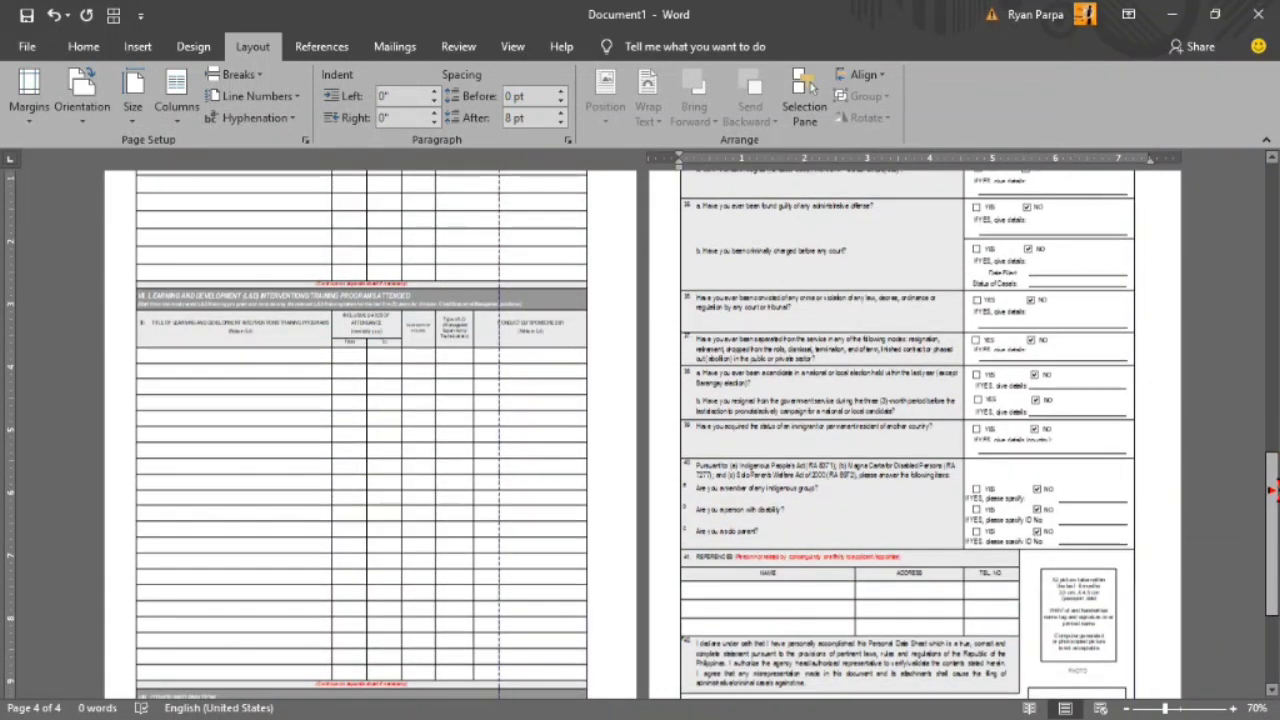
- Select the form picture on page 3, then switch back to the Excel workbook
{"action": "left_click", "coordinate": [489, 331]}
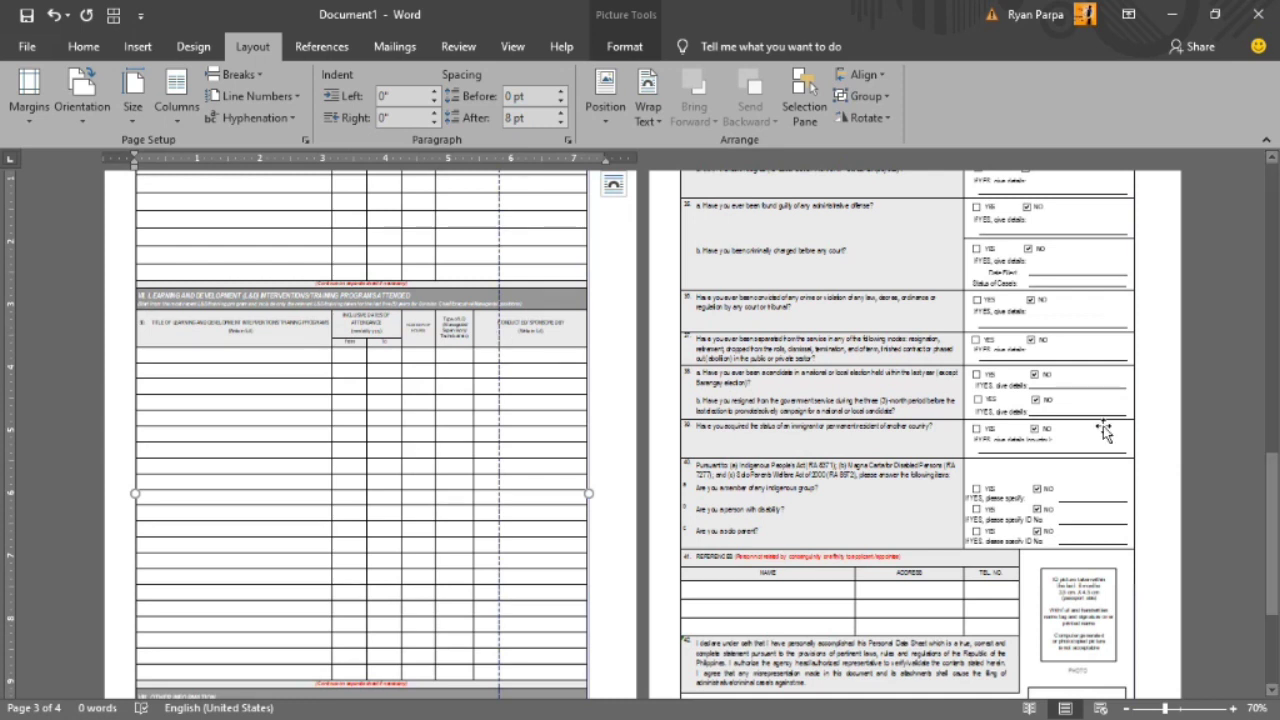
{"action": "left_click_drag", "start_coordinate": [1271, 490], "coordinate": [1271, 445]}
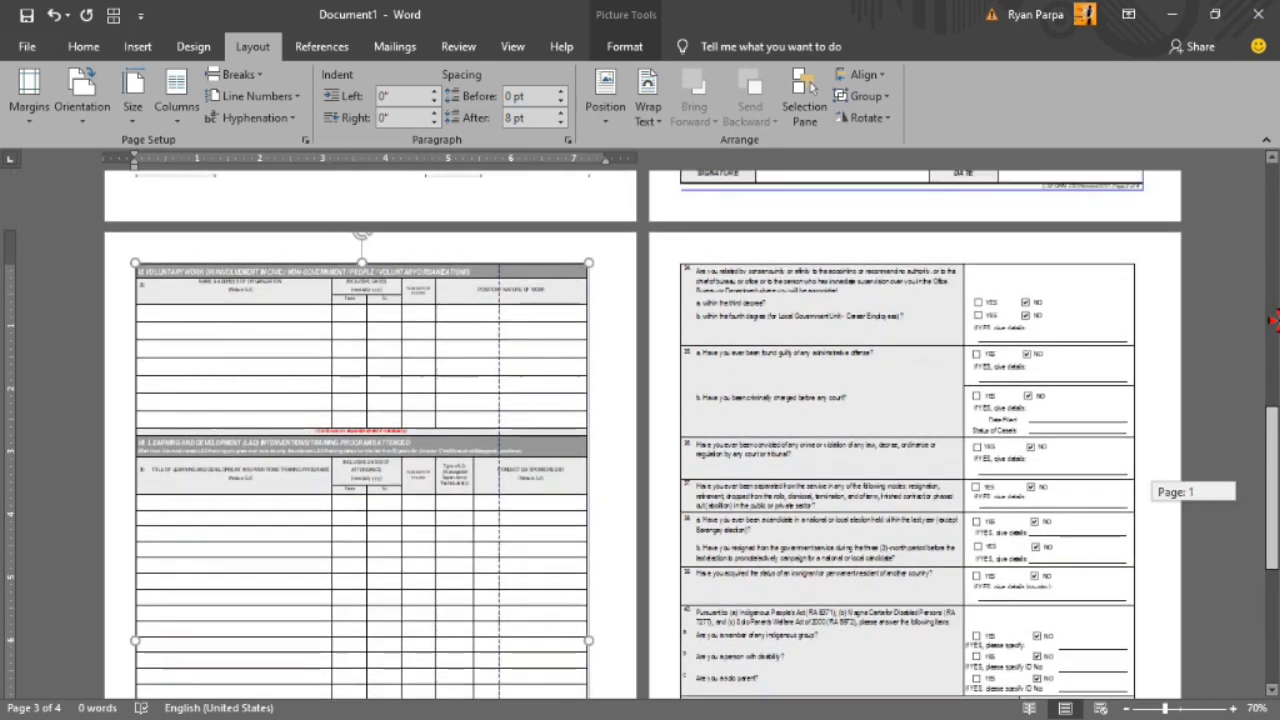
{"action": "left_click_drag", "start_coordinate": [1272, 381], "coordinate": [1272, 476]}
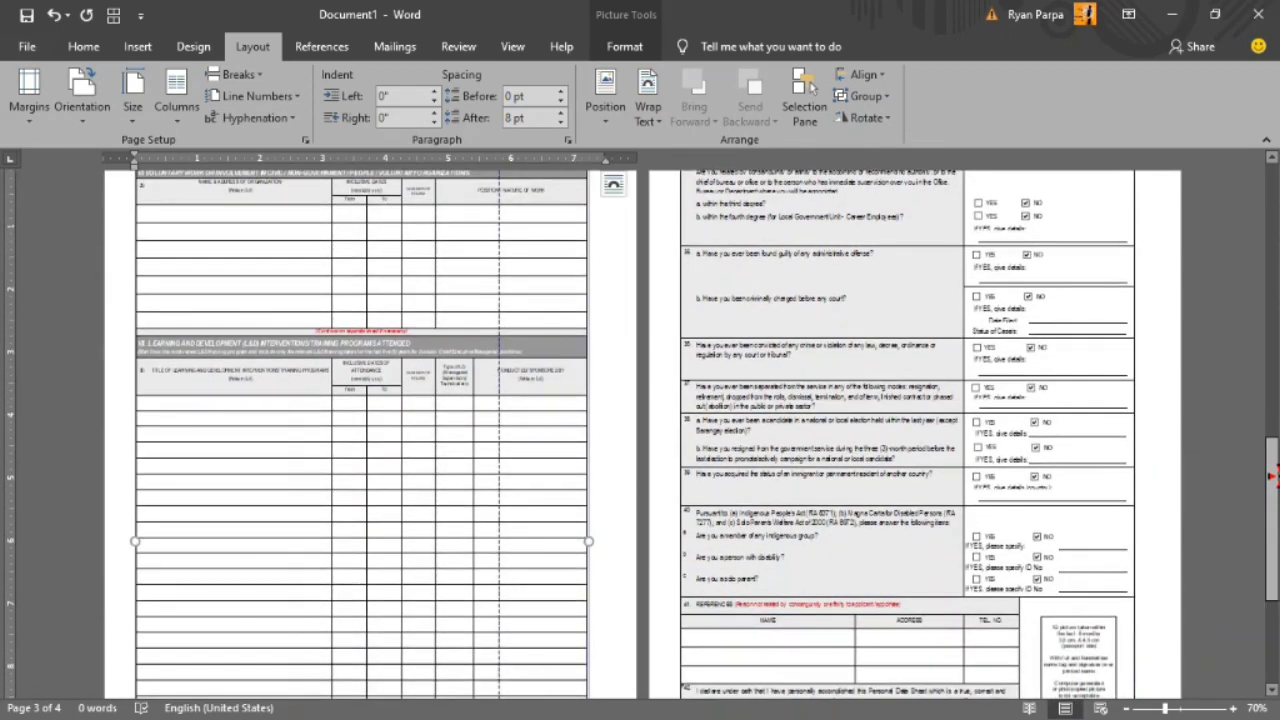
{"action": "key", "text": "alt+Tab"}
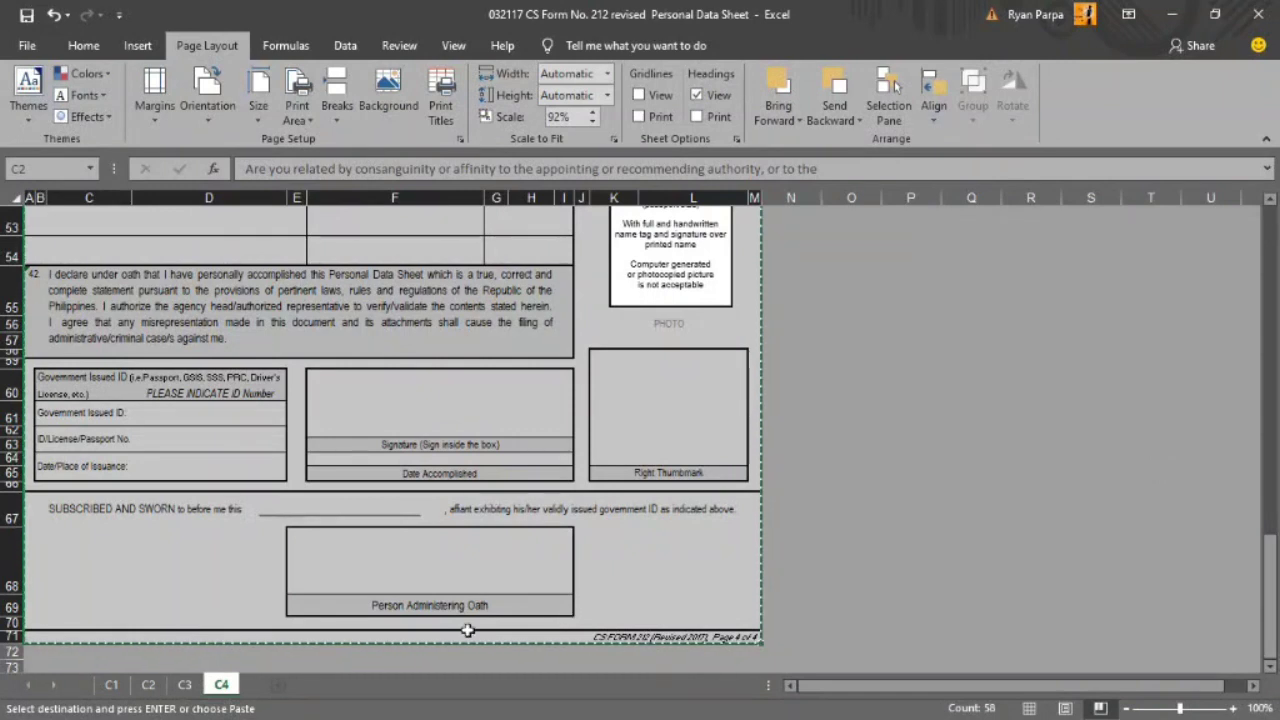
- Remove sheet C3's vertical page break so its form fits one page at 77%, copy it, and return to Word
{"action": "left_click", "coordinate": [185, 684]}
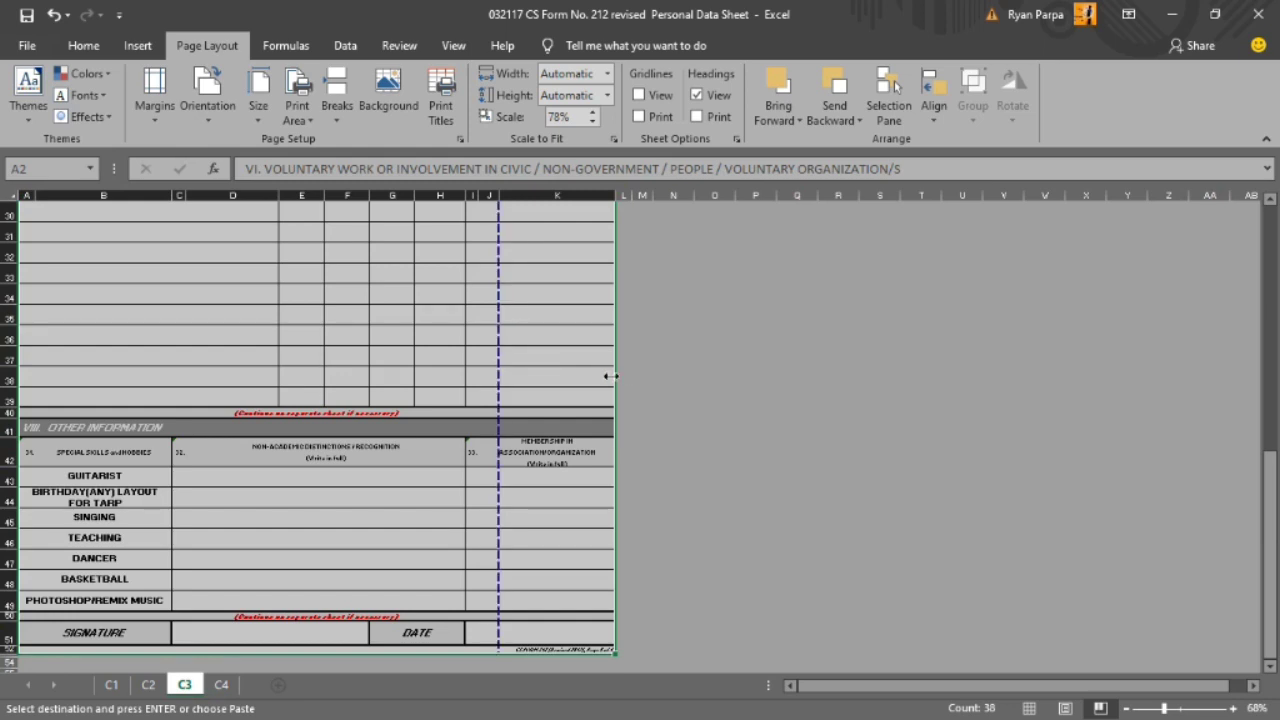
{"action": "key", "text": "Escape"}
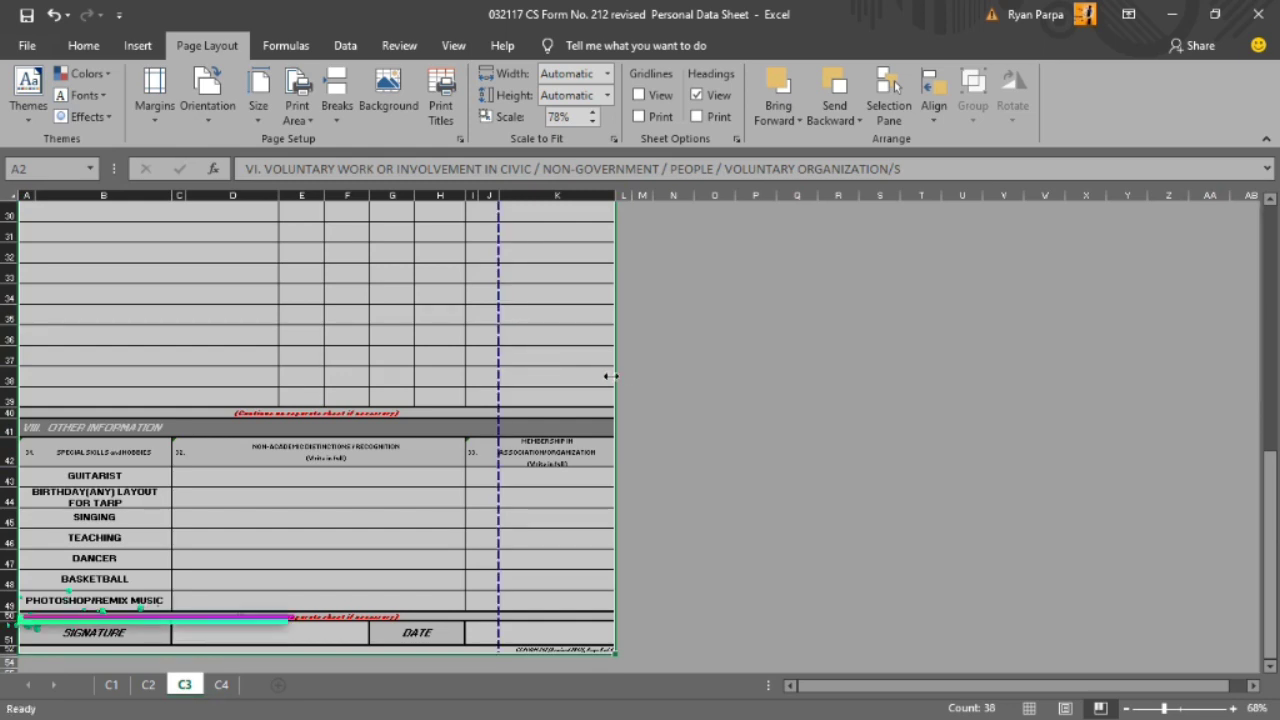
{"action": "left_click_drag", "start_coordinate": [610, 376], "coordinate": [610, 376]}
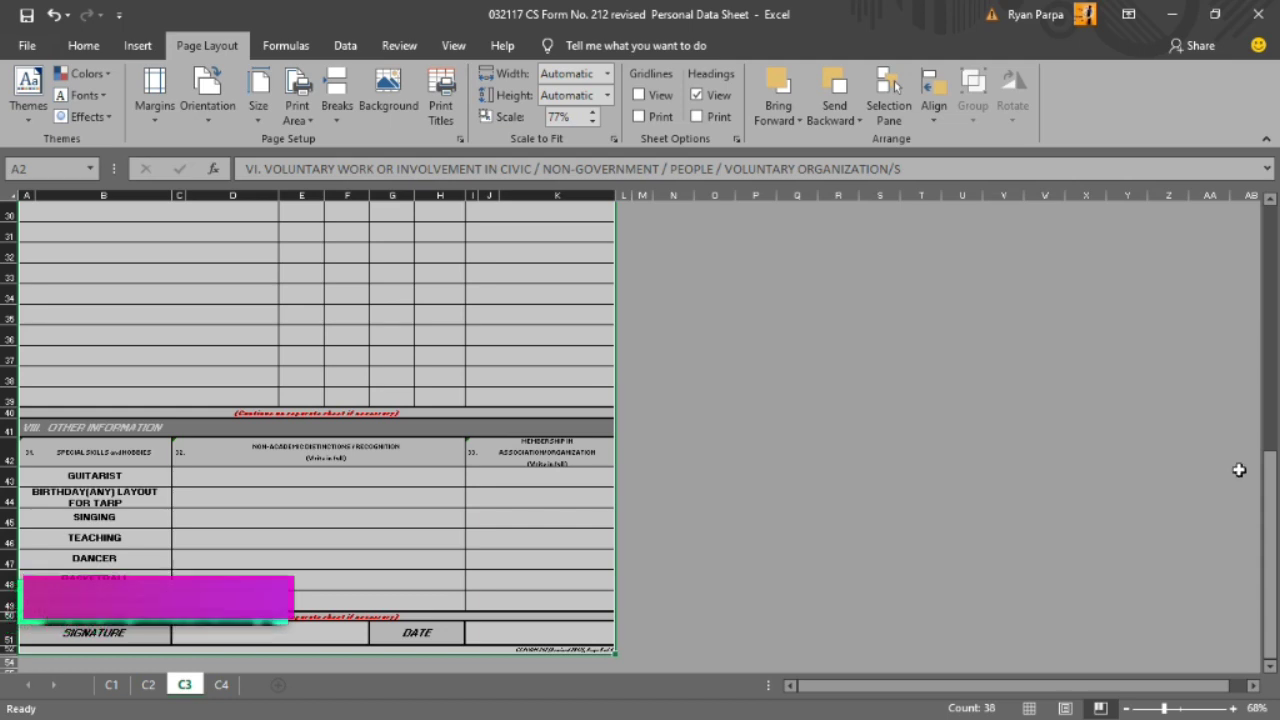
{"action": "mouse_move", "coordinate": [1270, 470]}
{"action": "left_mouse_down"}
{"action": "mouse_move", "coordinate": [1272, 390]}
{"action": "mouse_move", "coordinate": [1272, 420]}
{"action": "left_mouse_up"}
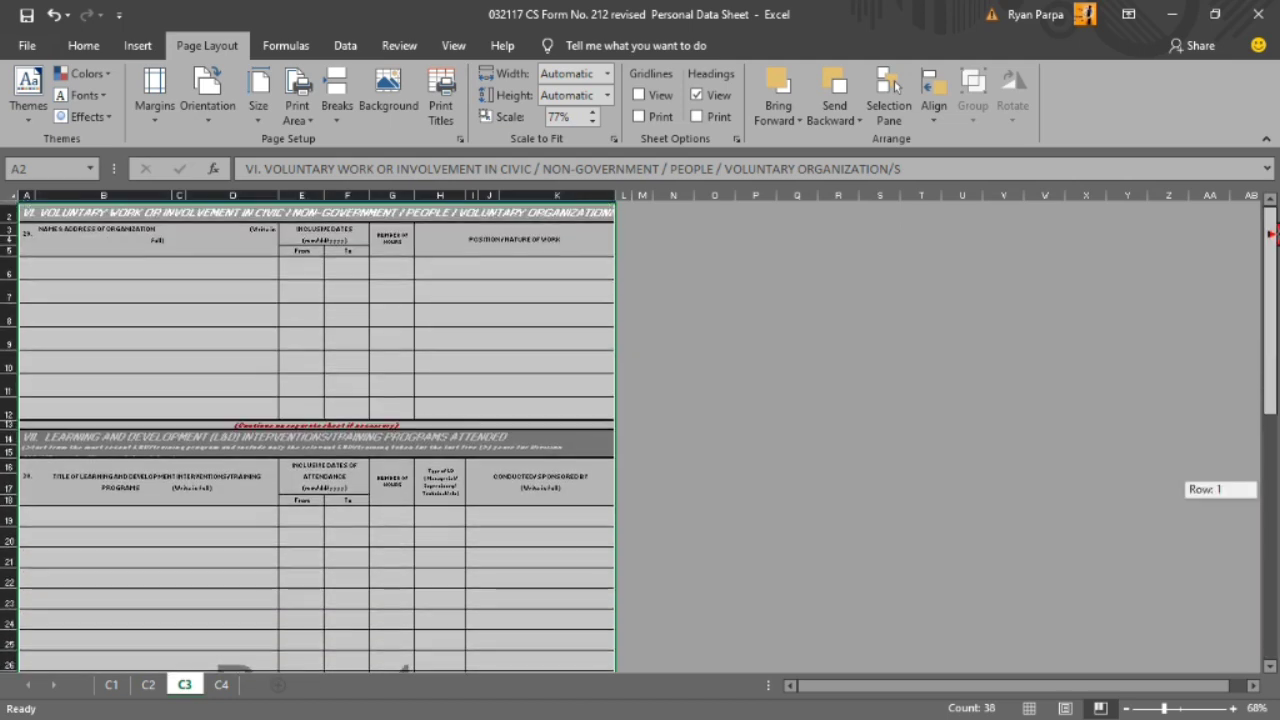
{"action": "key", "text": "ctrl+c"}
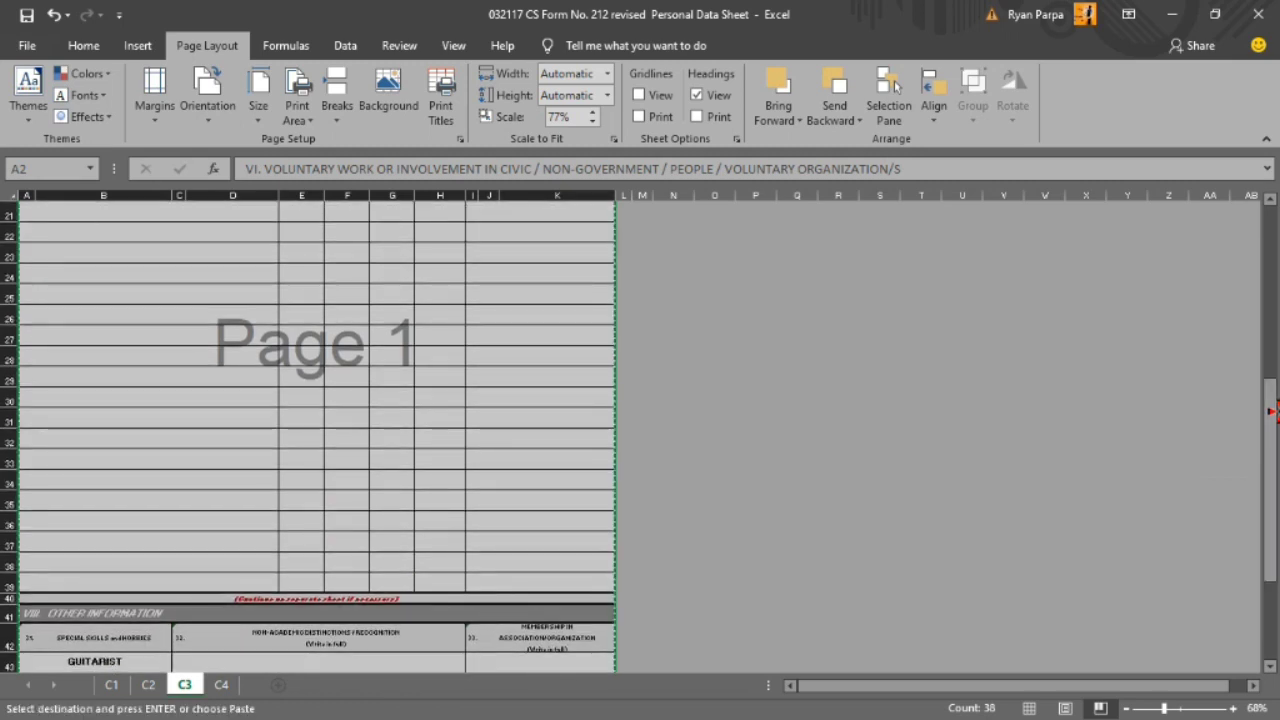
{"action": "key", "text": "alt+Tab"}
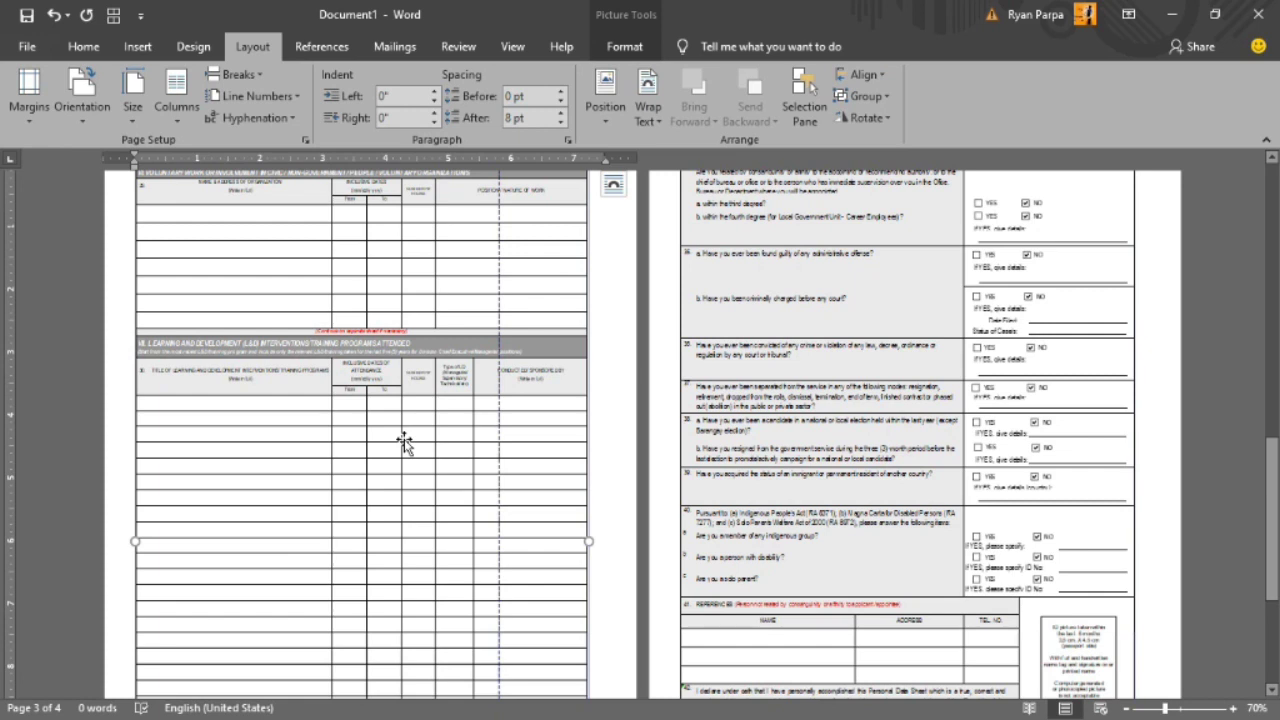
- Delete the old page 3 picture and paste the refitted C3 form there as a picture
{"action": "key", "text": "Delete"}
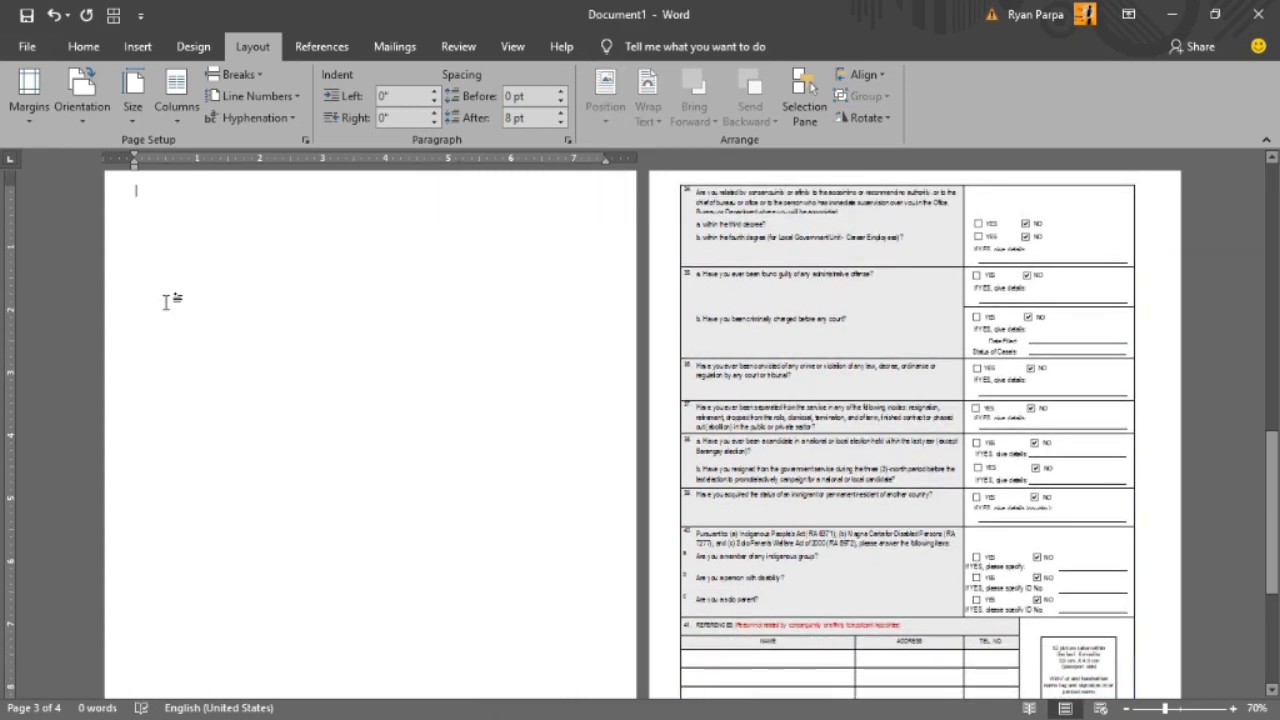
{"action": "right_click", "coordinate": [160, 207]}
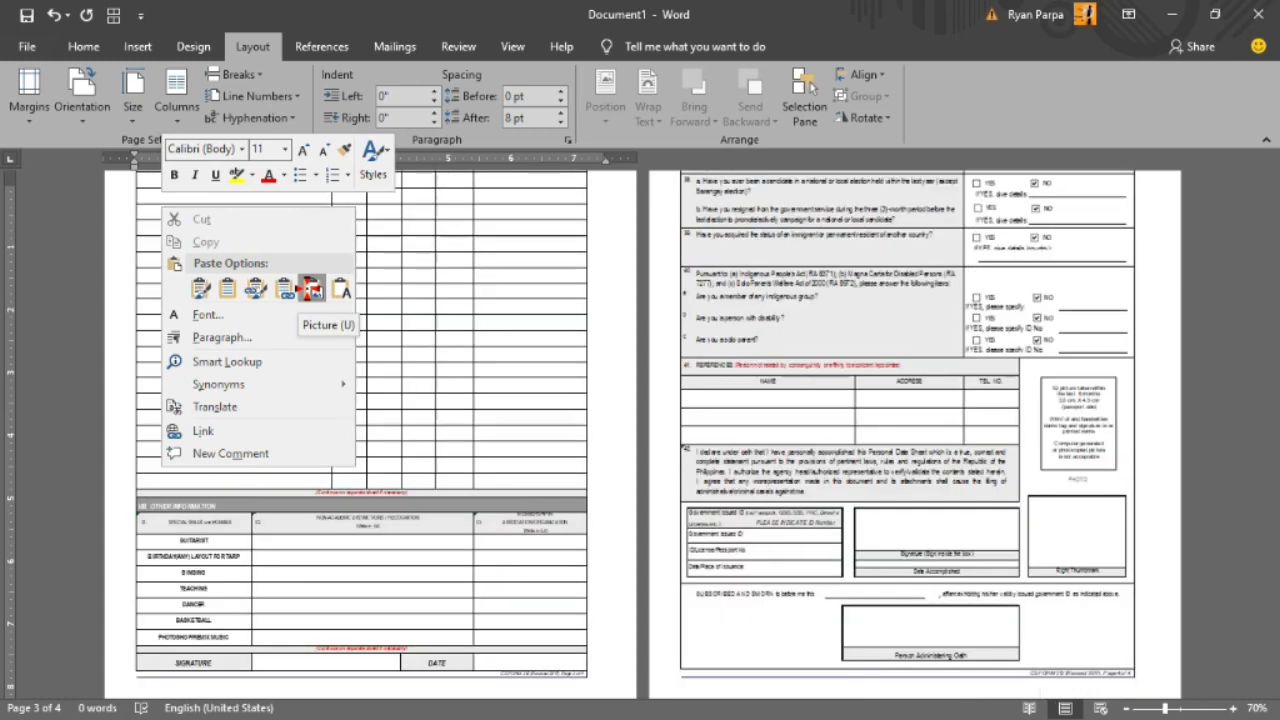
{"action": "left_click", "coordinate": [310, 289]}
{"action": "scroll", "coordinate": [1273, 357], "scroll_direction": "down", "scroll_amount": 5}
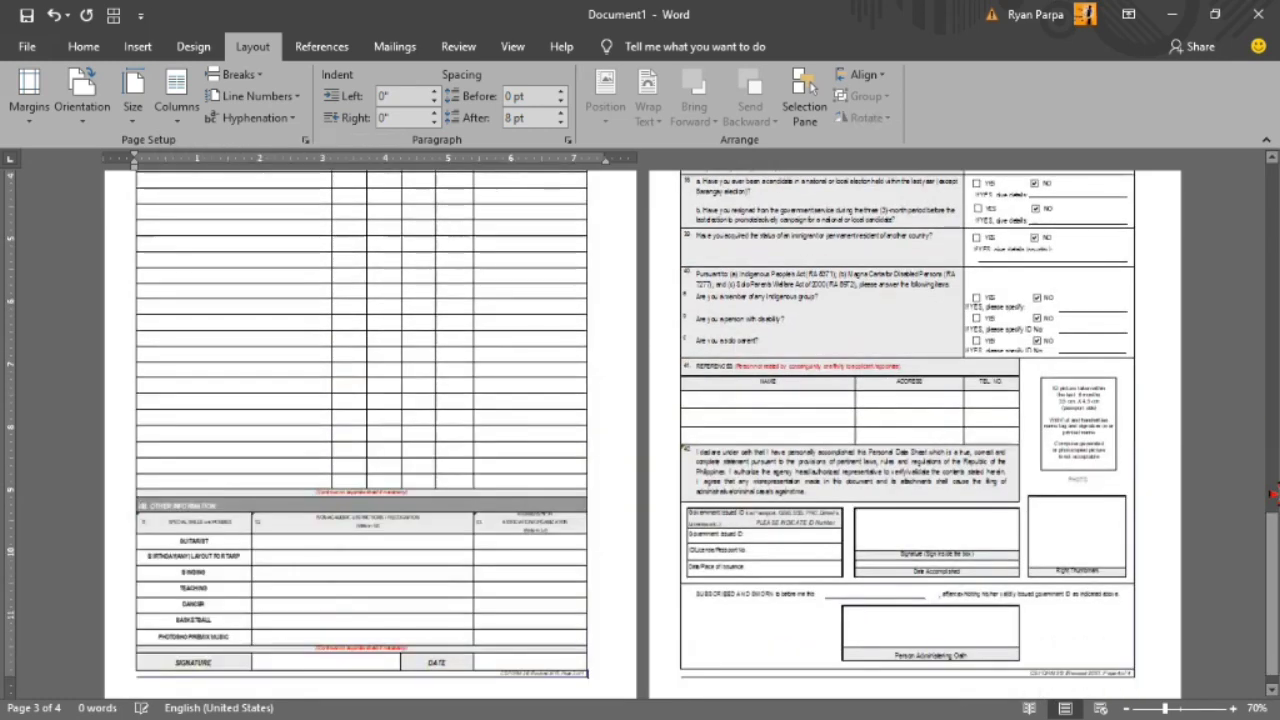
{"action": "left_click_drag", "start_coordinate": [1273, 357], "coordinate": [1271, 195]}
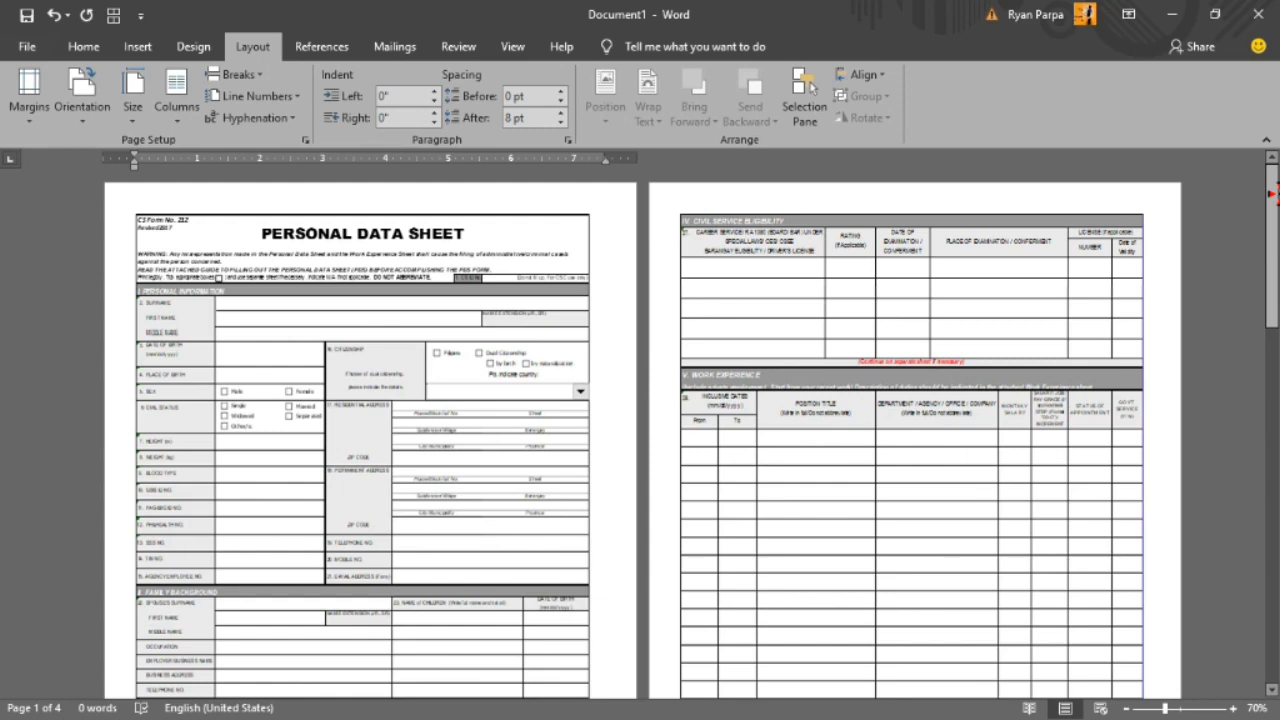
- Open the print preview with Ctrl+P and scroll through the Personal Data Sheet pages
{"action": "key", "text": "ctrl+p"}
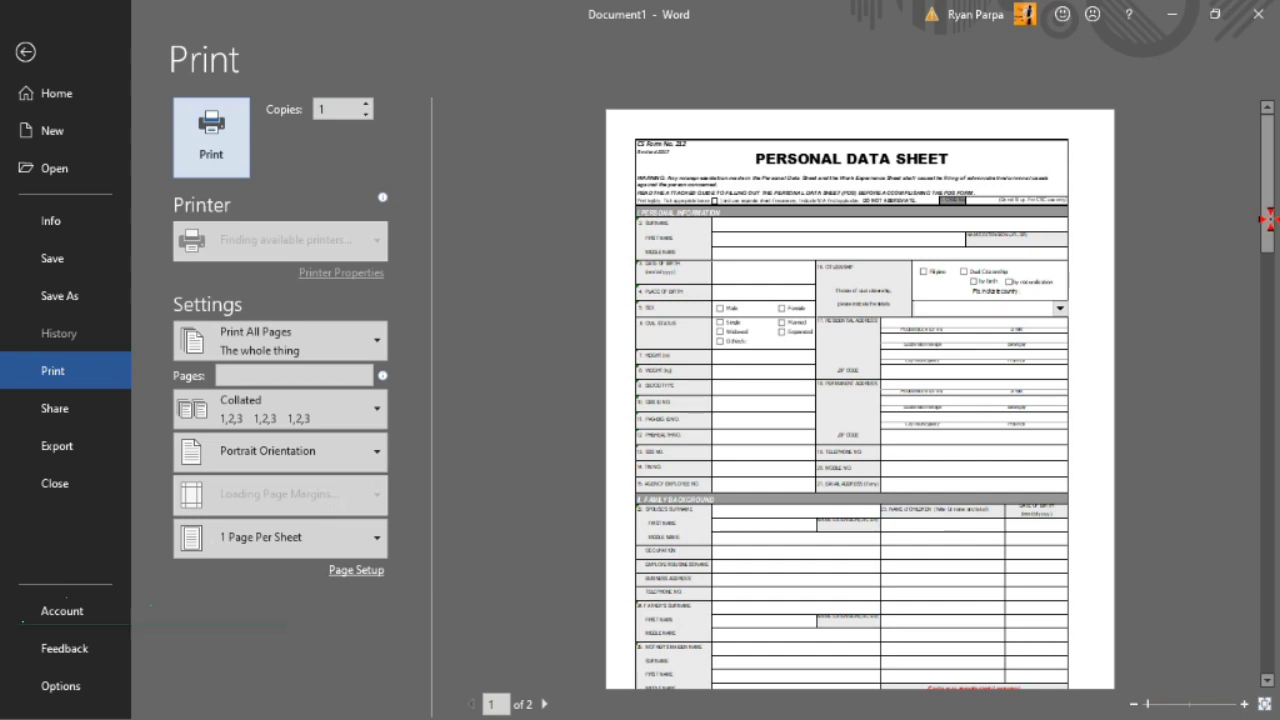
{"action": "scroll", "coordinate": [1266, 253], "scroll_direction": "down", "scroll_amount": 3}
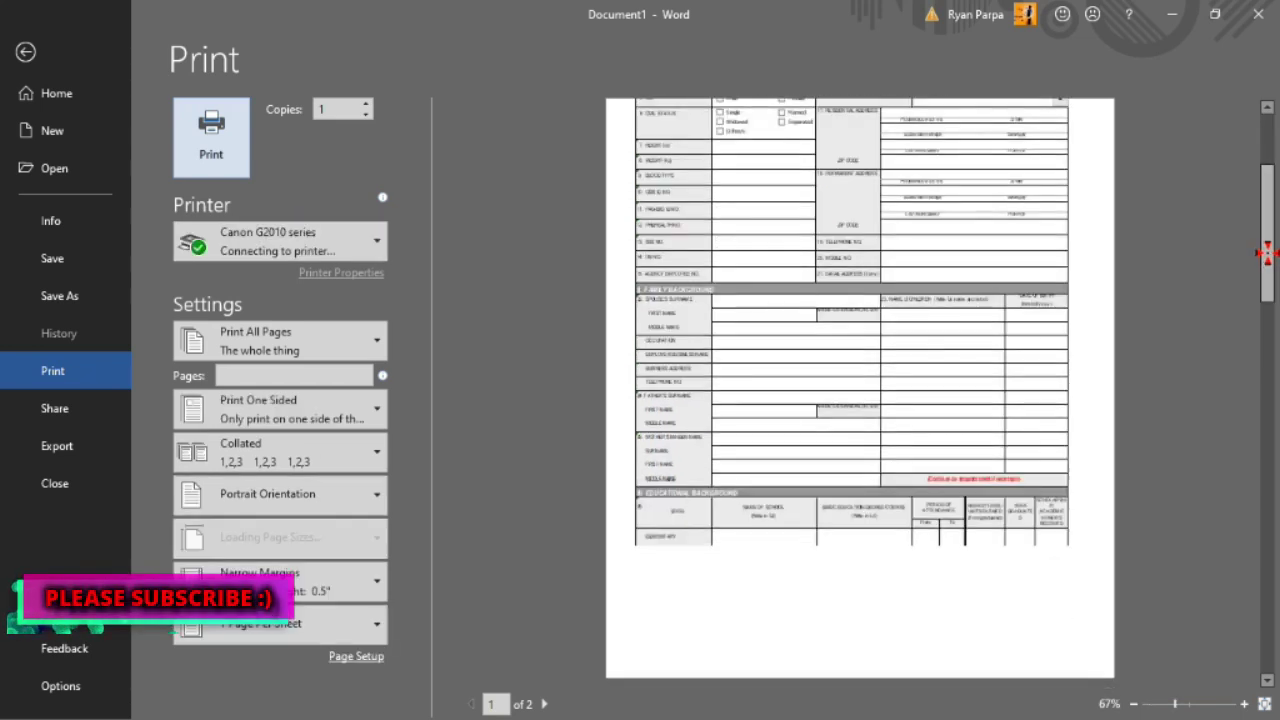
{"action": "left_click_drag", "start_coordinate": [1266, 253], "coordinate": [1265, 192]}
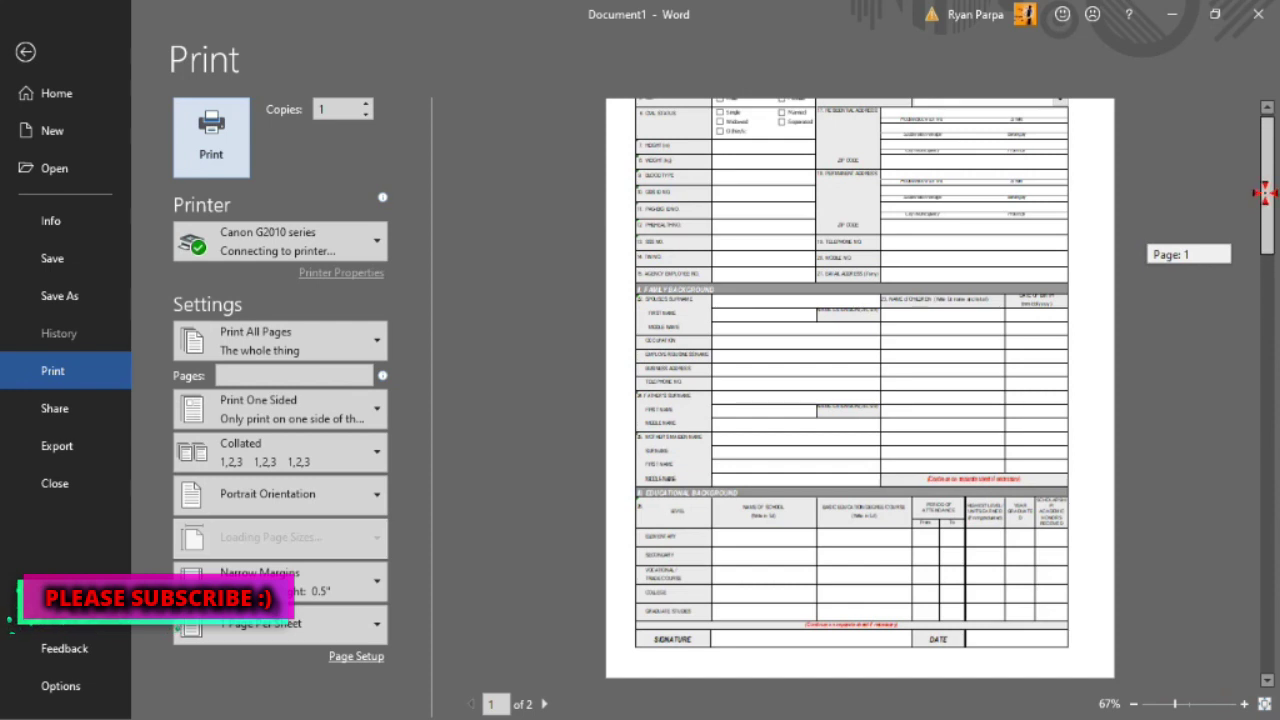